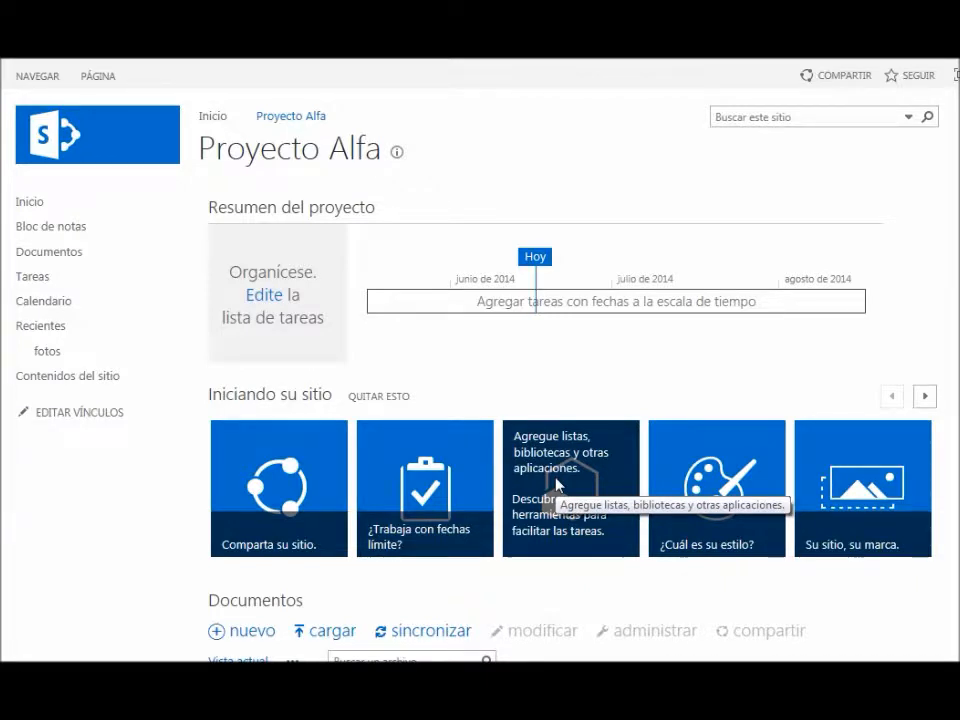
Add a document library app named "Planos" to the Proyecto Alfa site
click(557, 484)
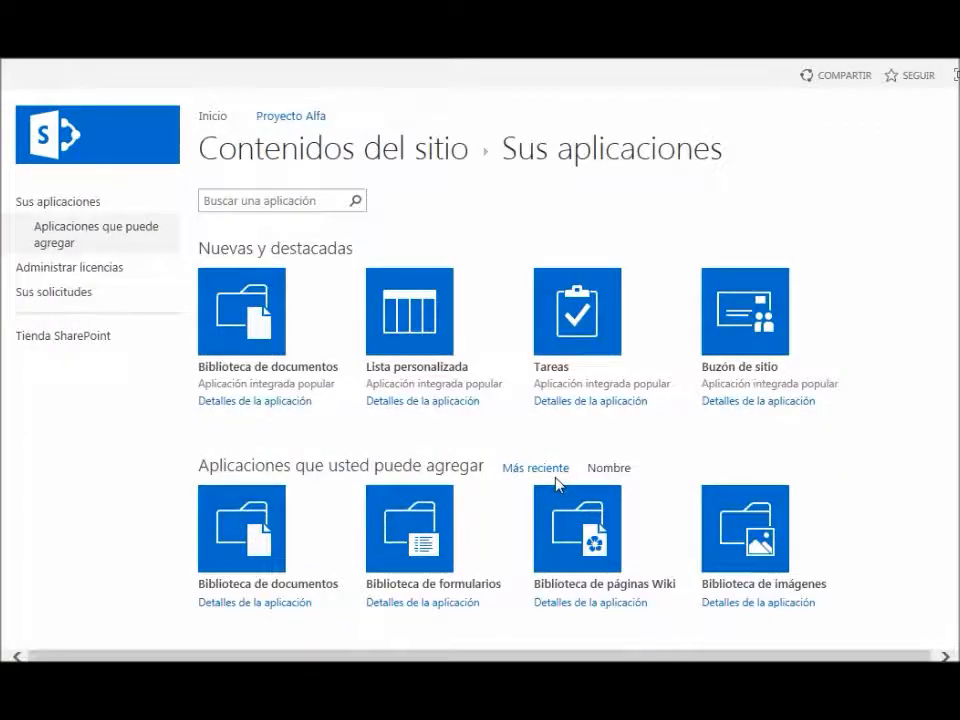
click(252, 326)
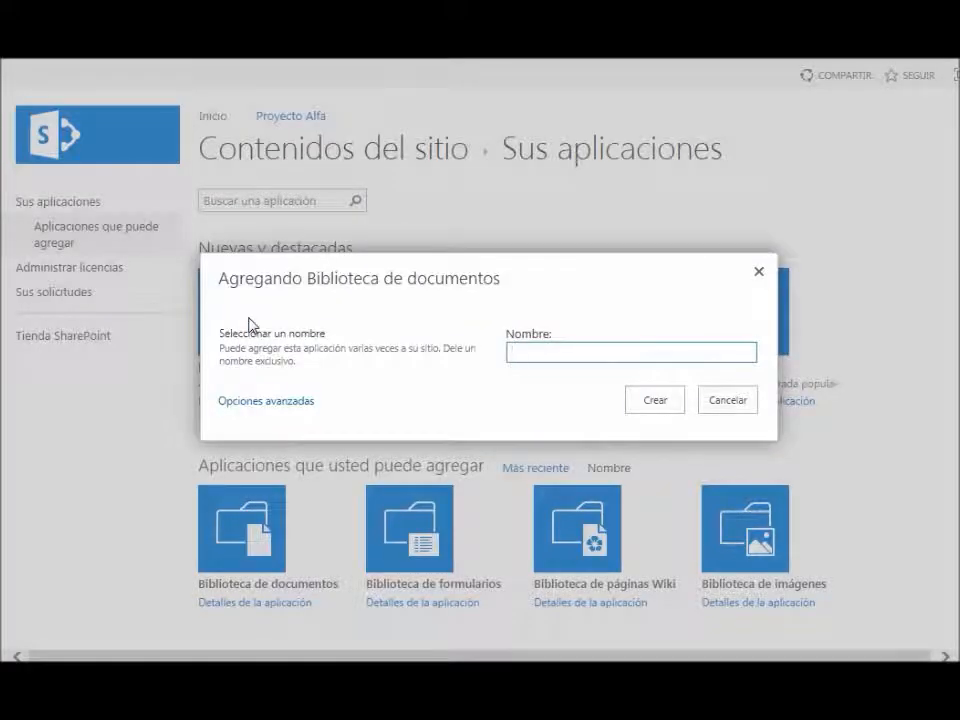
text(Planos)
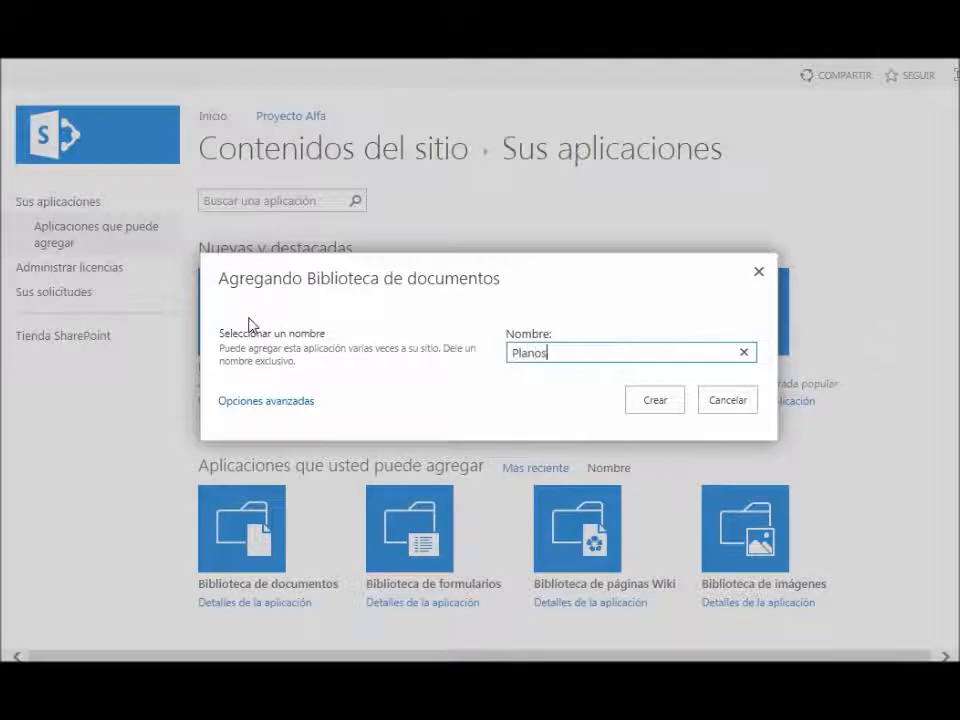
click(652, 401)
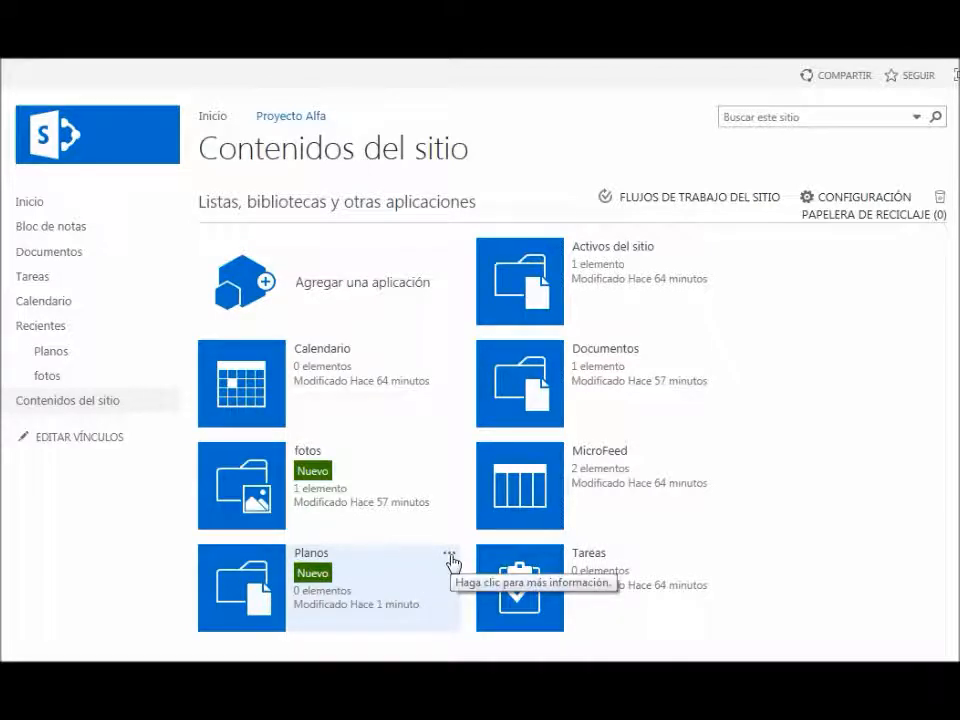
Open the settings of the Planos library and start creating a new column
click(449, 556)
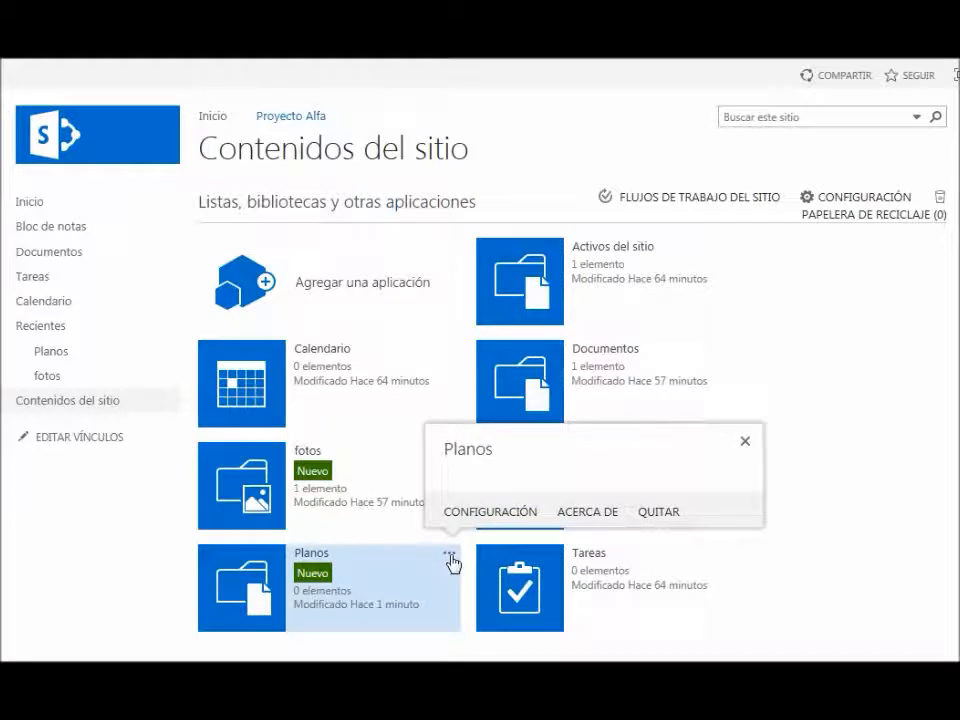
click(499, 518)
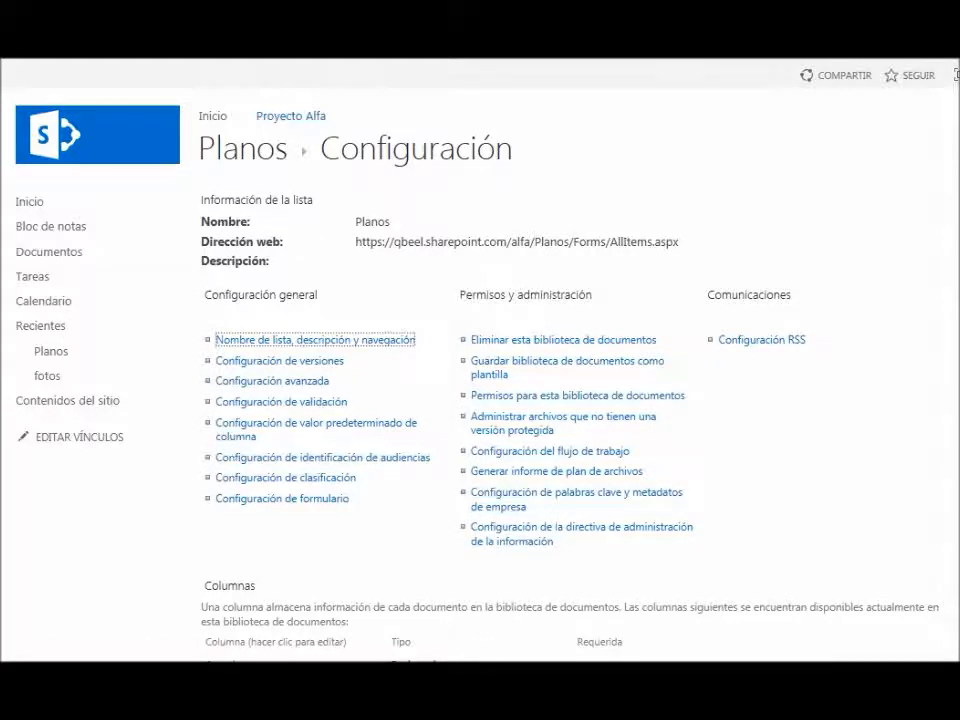
scroll(447, 404, down, 3)
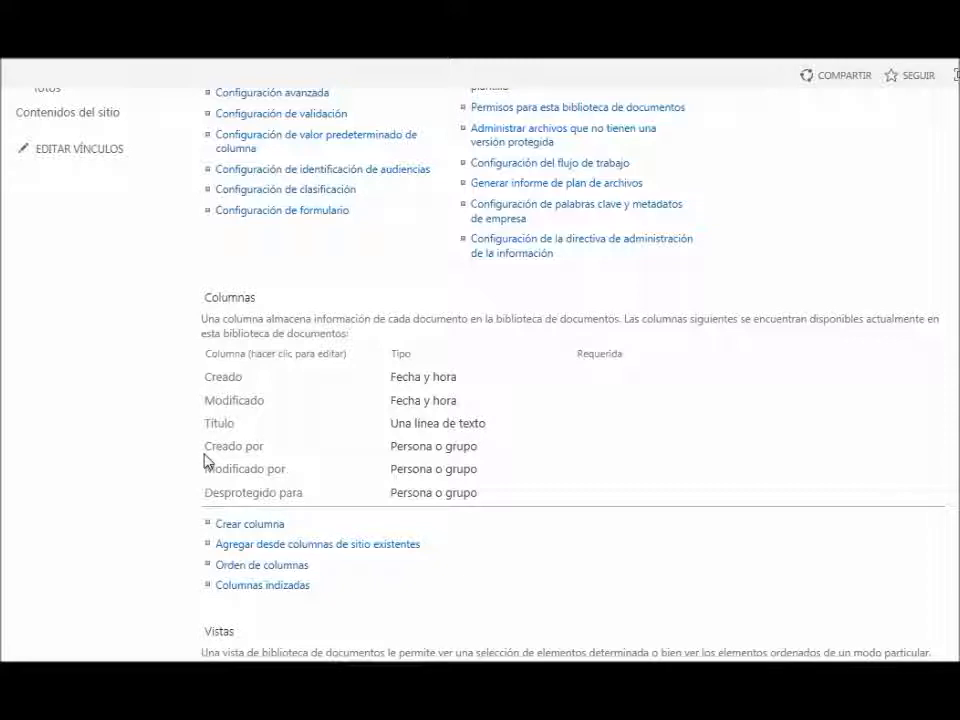
click(240, 530)
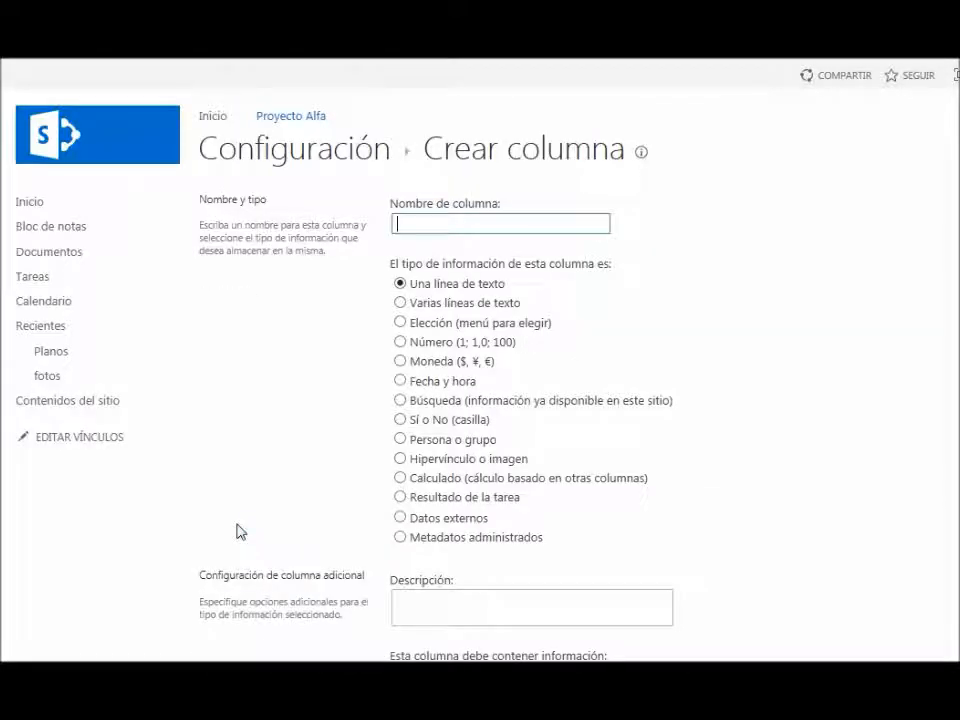
text(Numero de Re)
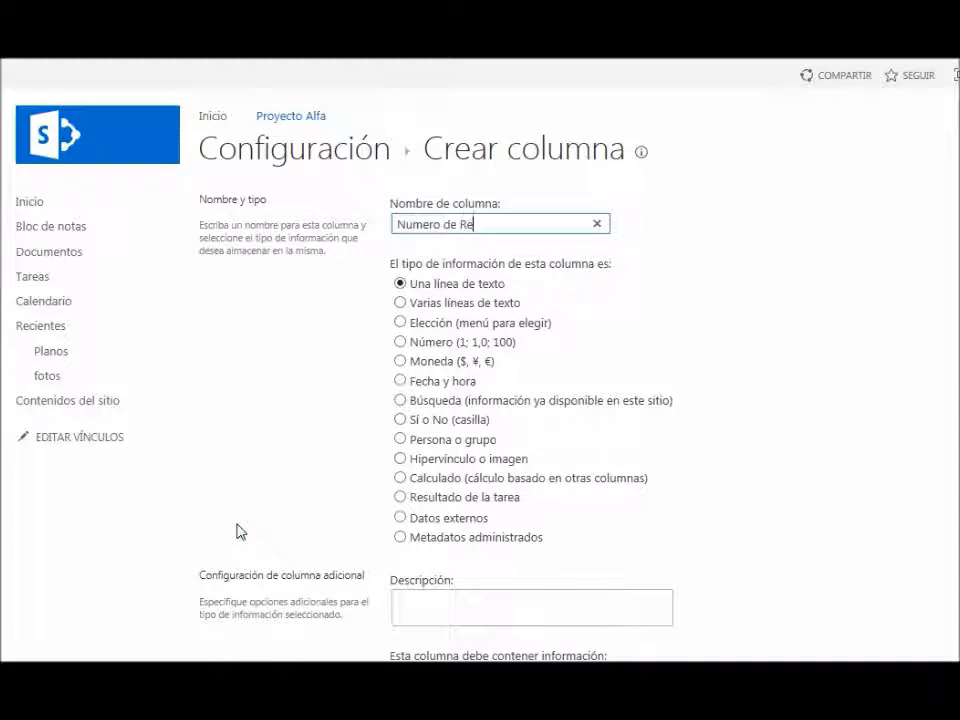
key(BackSpace)
key(BackSpace)
key(BackSpace)
key(BackSpace)
key(BackSpace)
key(BackSpace)
key(BackSpace)
key(BackSpace)
key(BackSpace)
key(BackSpace)
key(BackSpace)
key(BackSpace)
Name the column "Revisión", set its type to Número, and enter the description "Numero de revisión del plano"
text(Revisión)
click(400, 343)
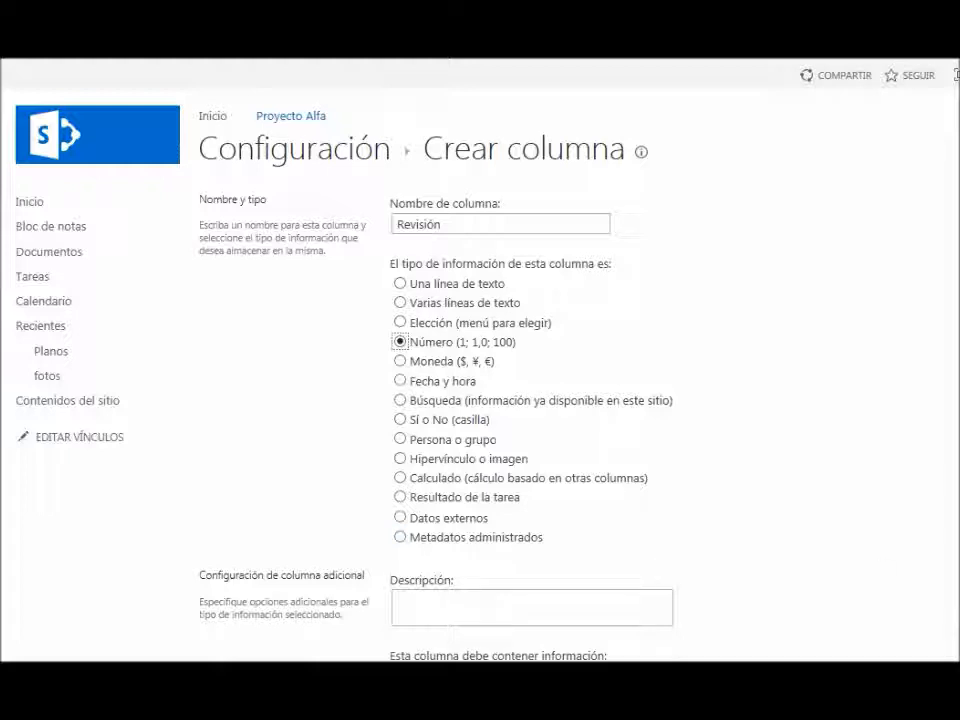
scroll(480, 400, down, 1)
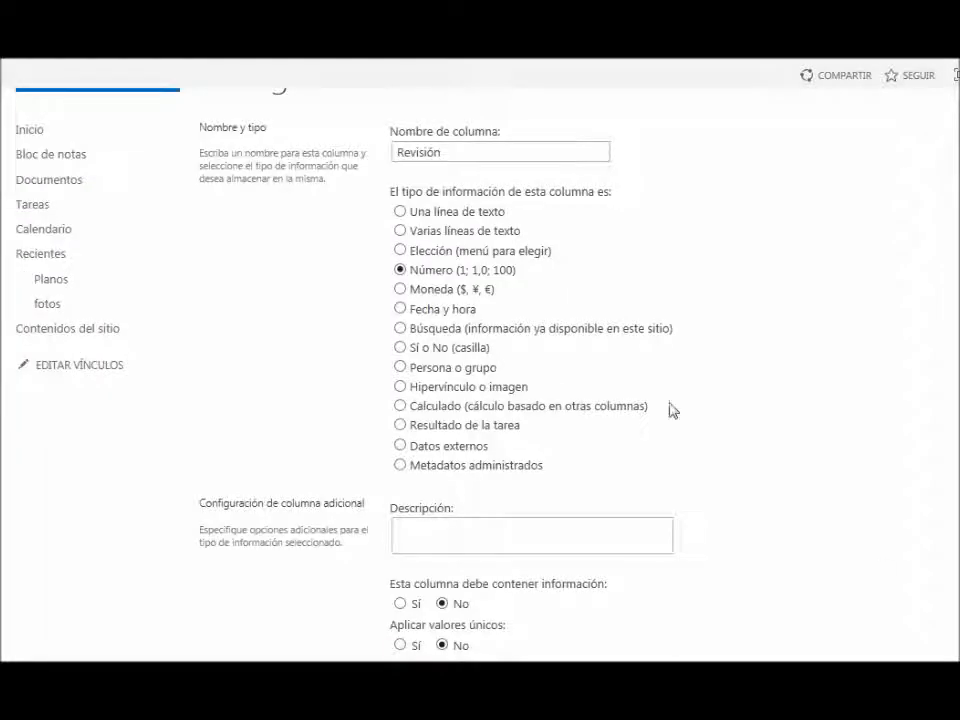
click(516, 540)
text(Numero de)
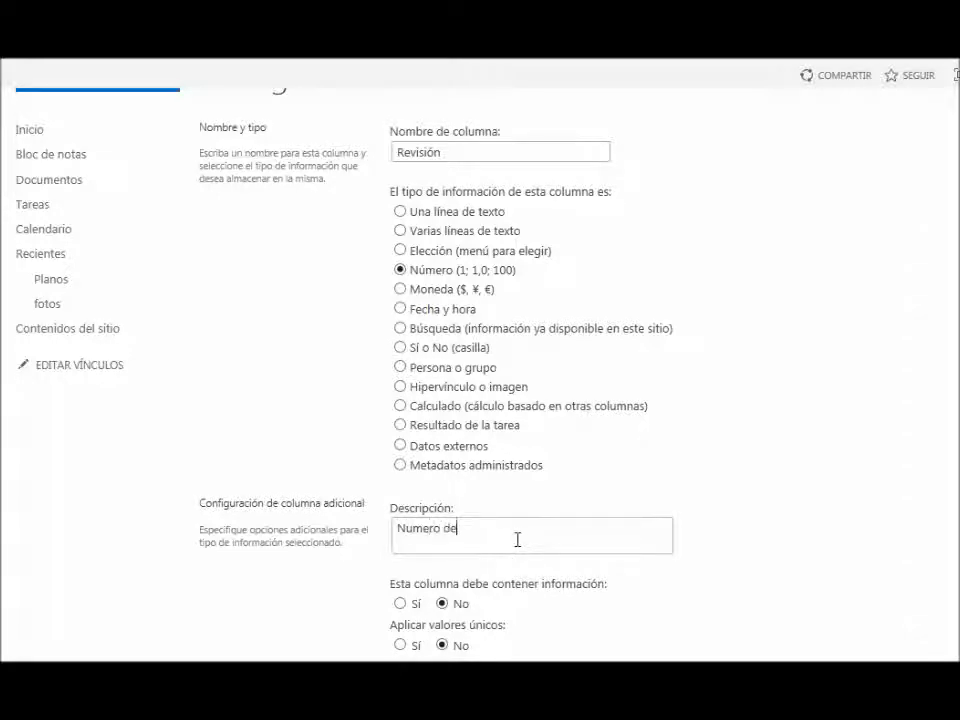
text( revisión del plano)
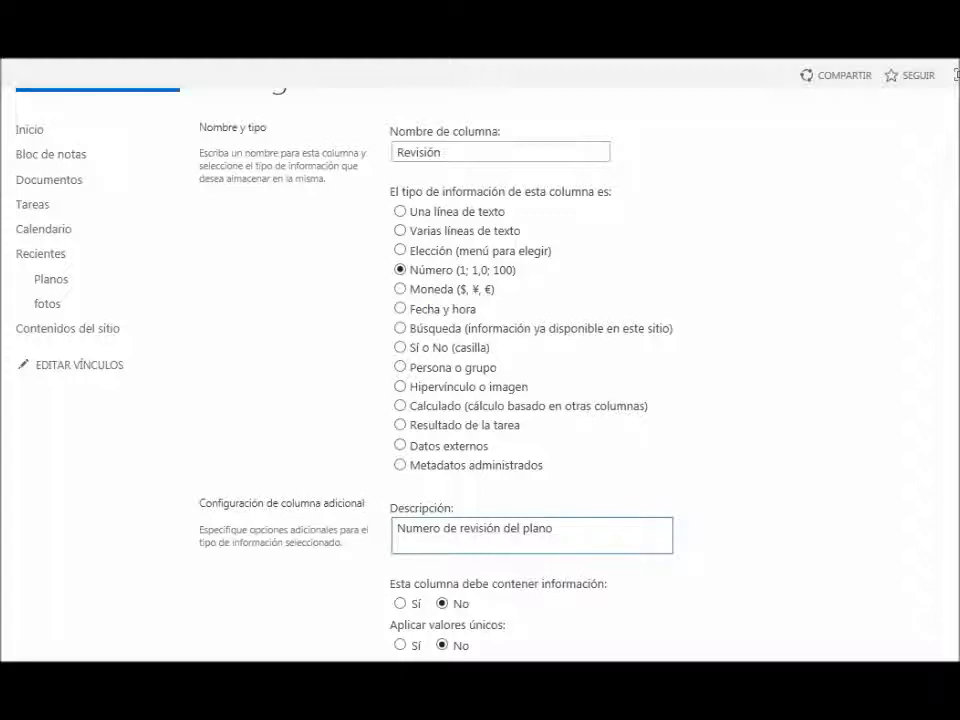
Make the Revisión column required with minimum 0, 0 decimals and default value 0, and save it
scroll(953, 647, down, 3)
scroll(285, 381, down, 5)
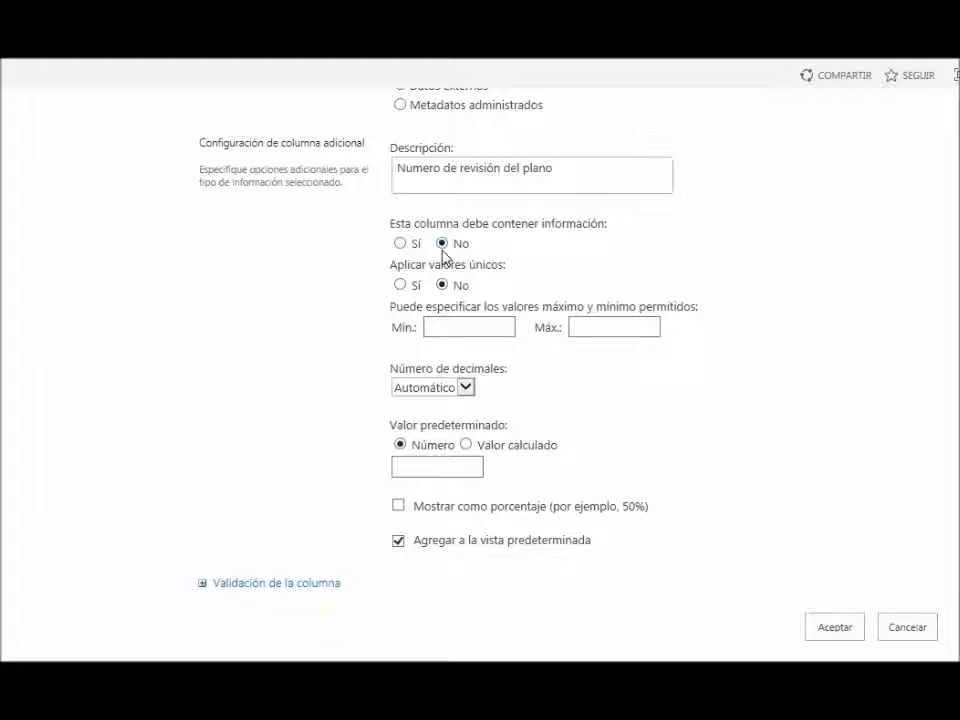
click(400, 244)
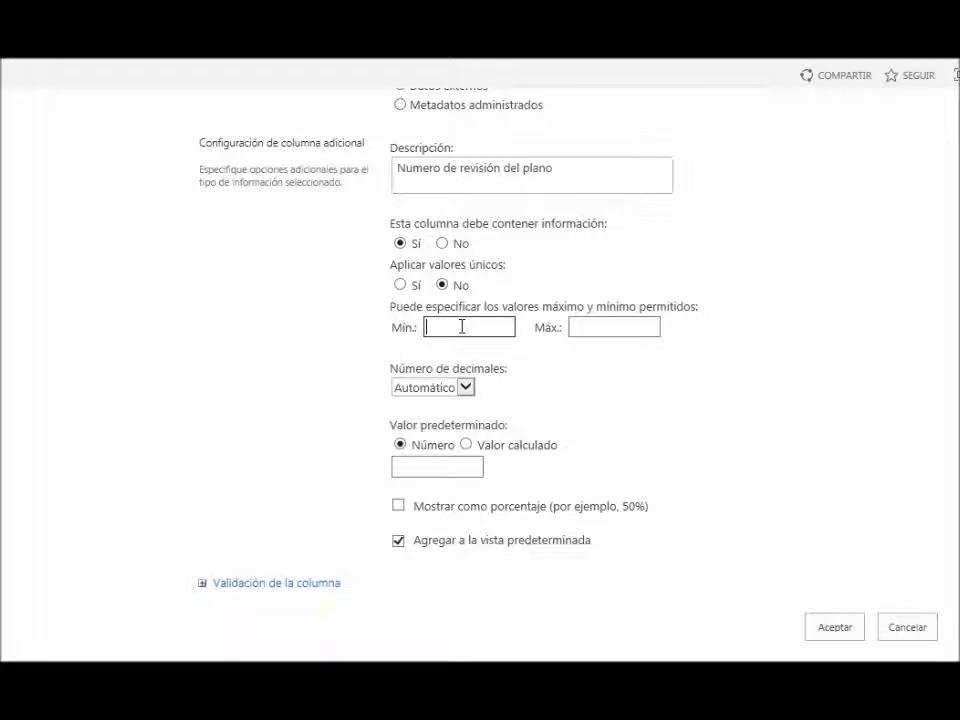
text(0)
click(466, 388)
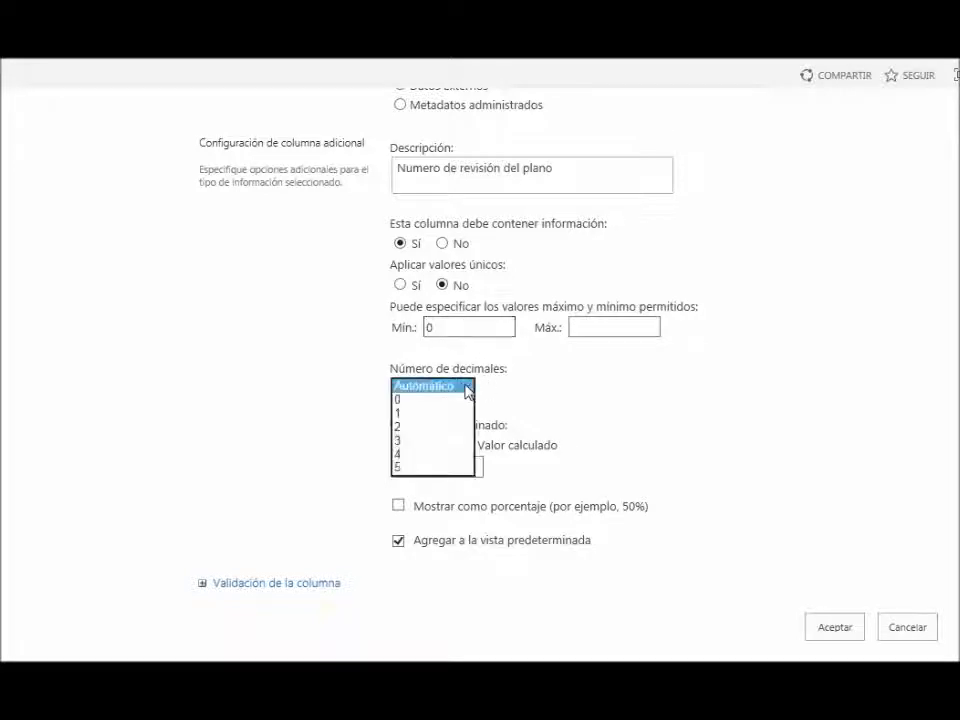
click(431, 401)
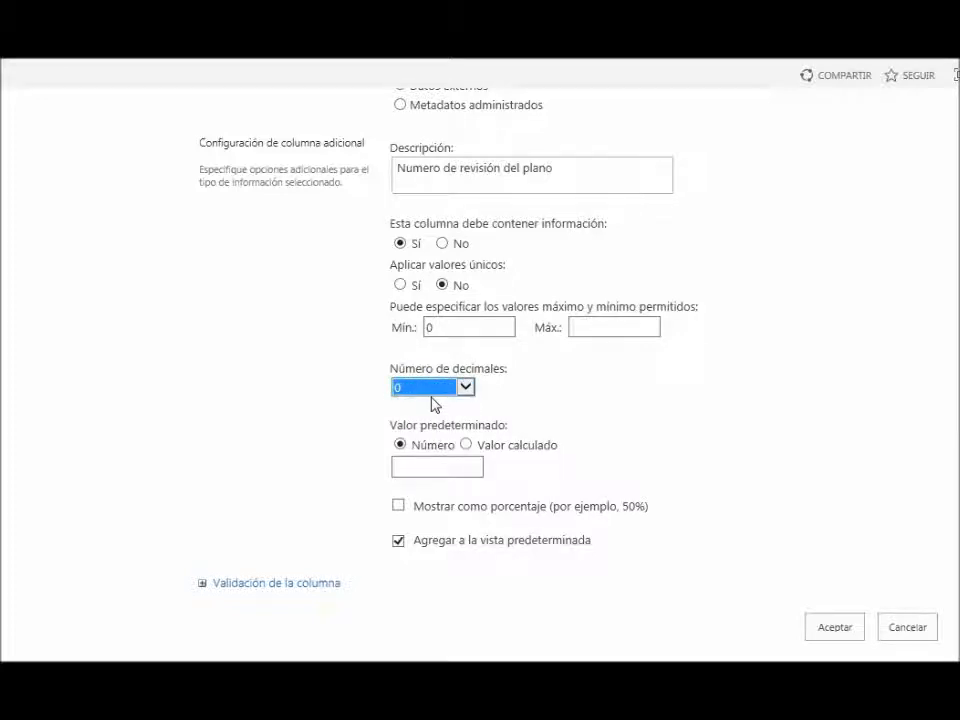
click(423, 466)
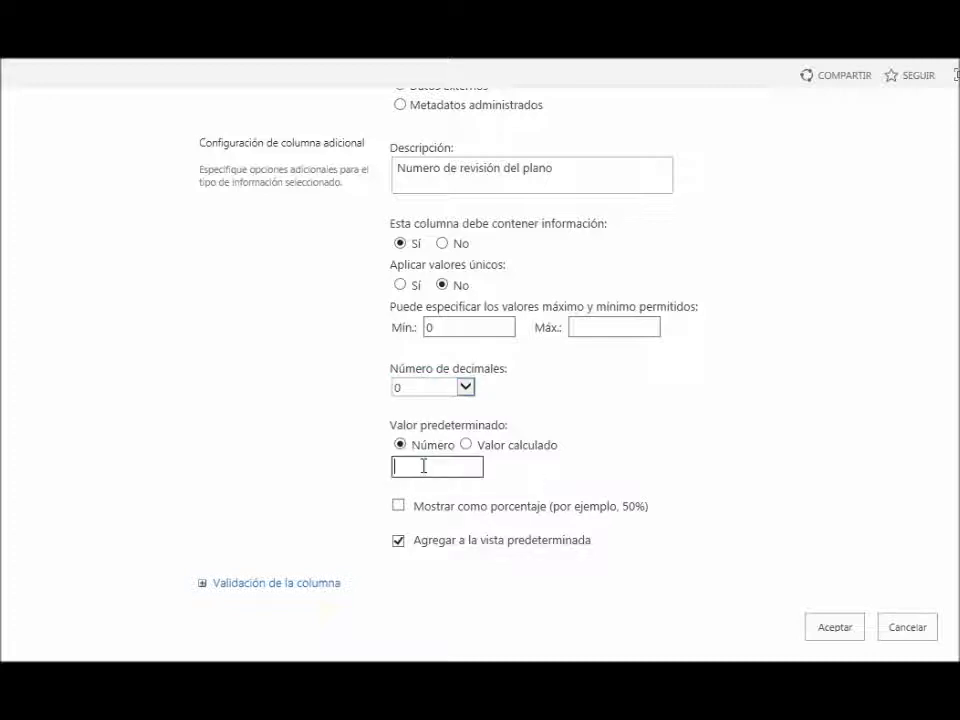
text(0)
click(829, 628)
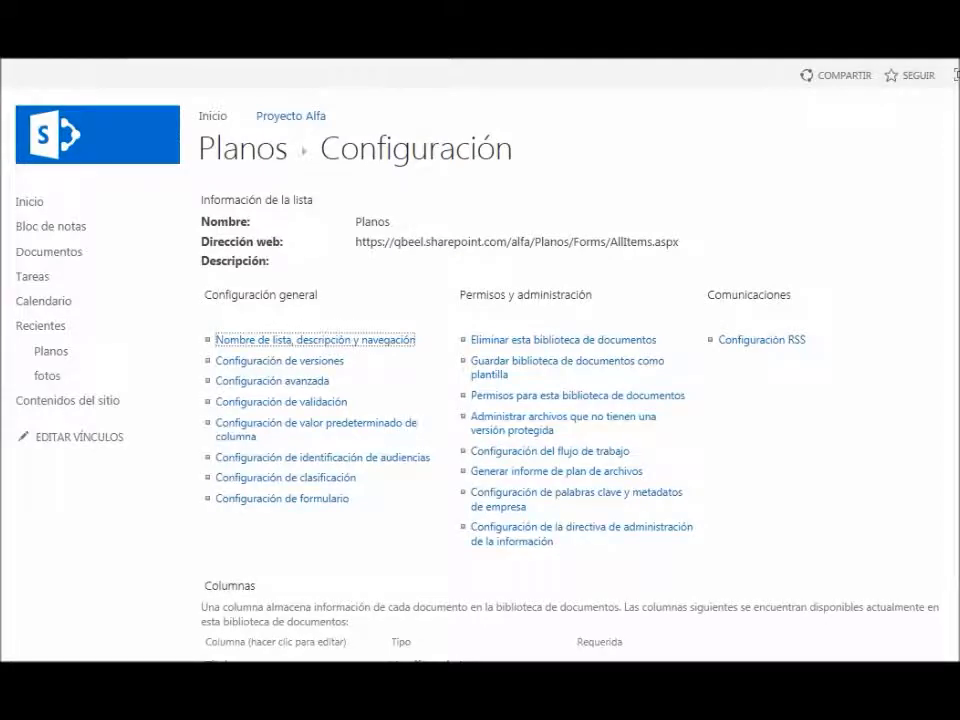
Start another column for the Planos library named "Fecha de emisión" with the type Fecha y hora
scroll(596, 392, down, 5)
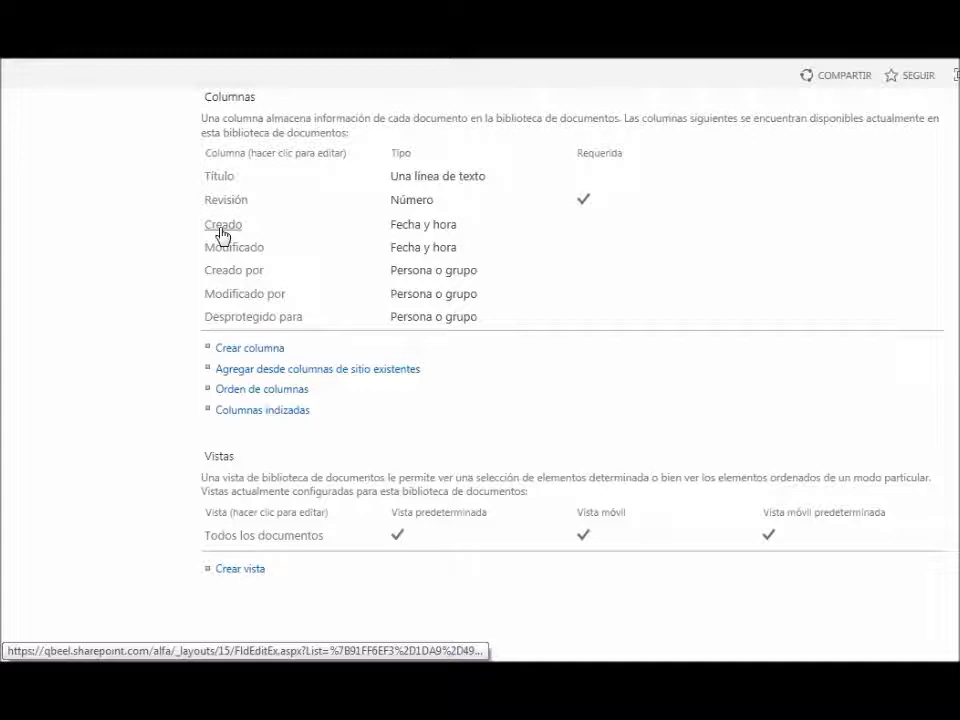
click(243, 349)
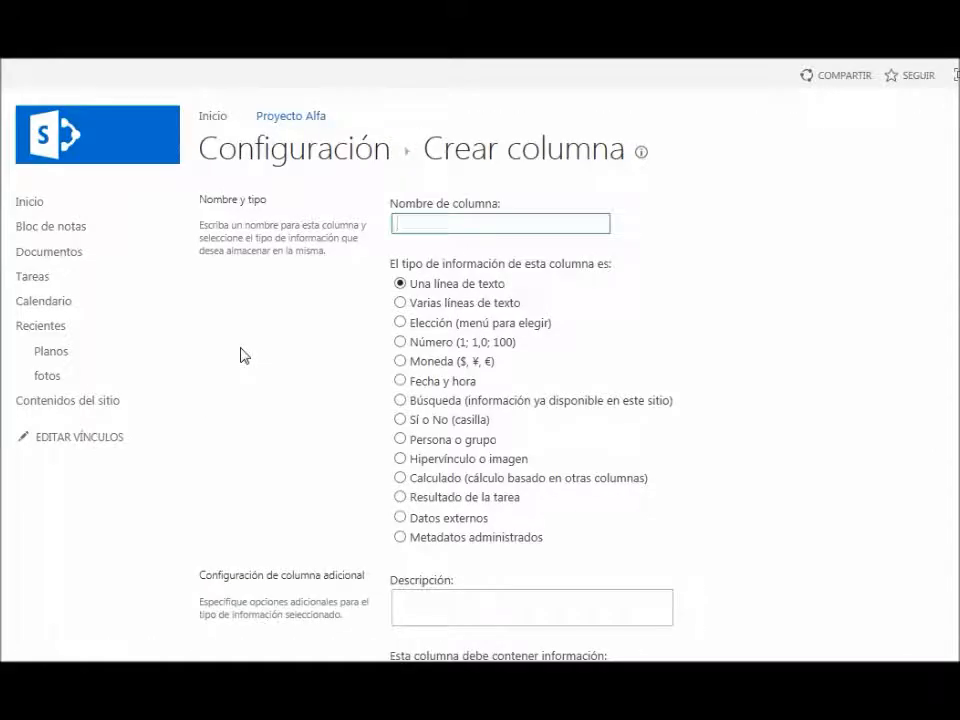
text(Fe)
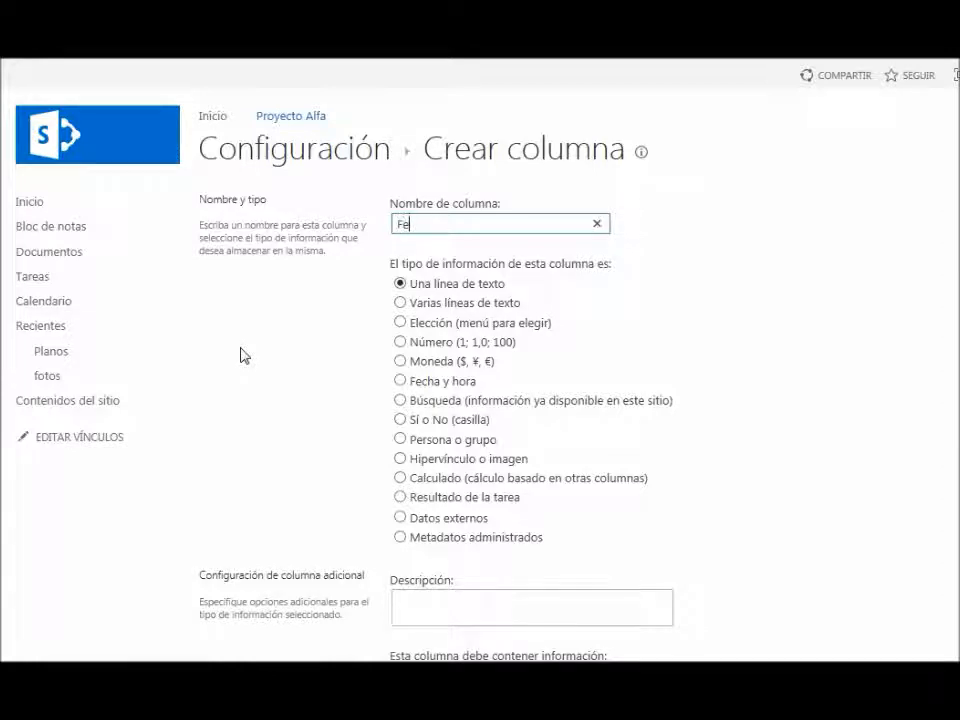
text(cha de emisión)
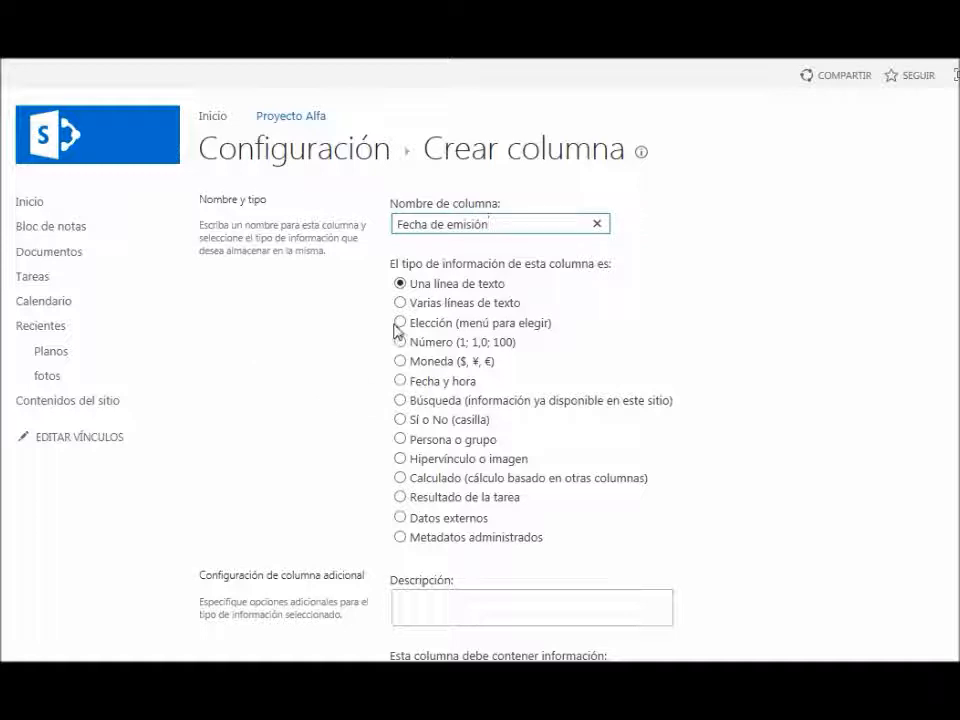
click(400, 382)
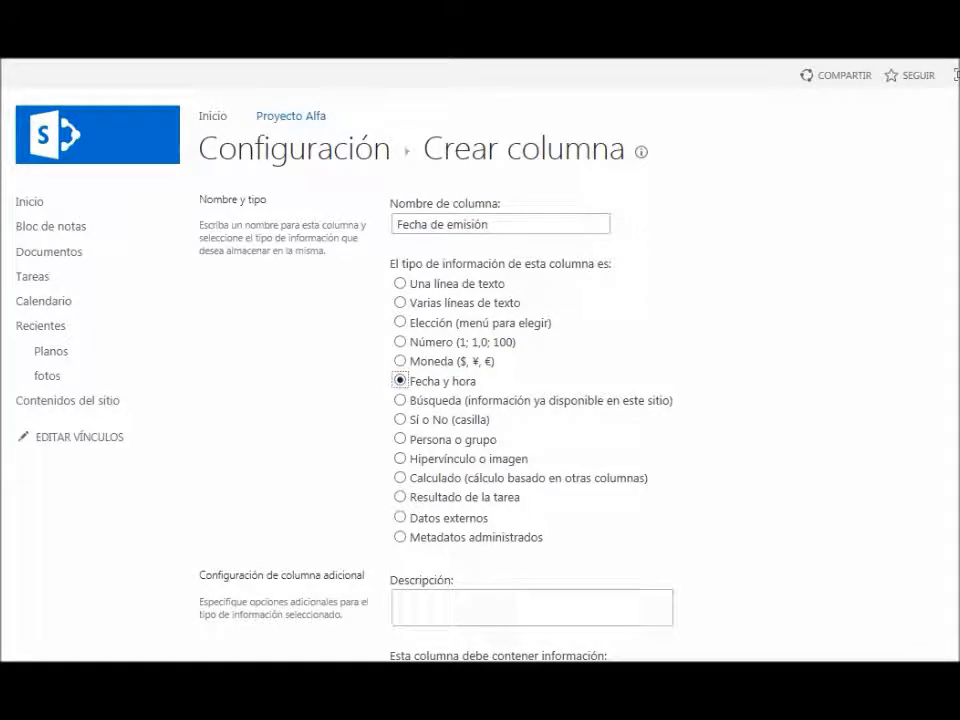
Make the Fecha de emisión column required and save it
scroll(480, 380, down, 3)
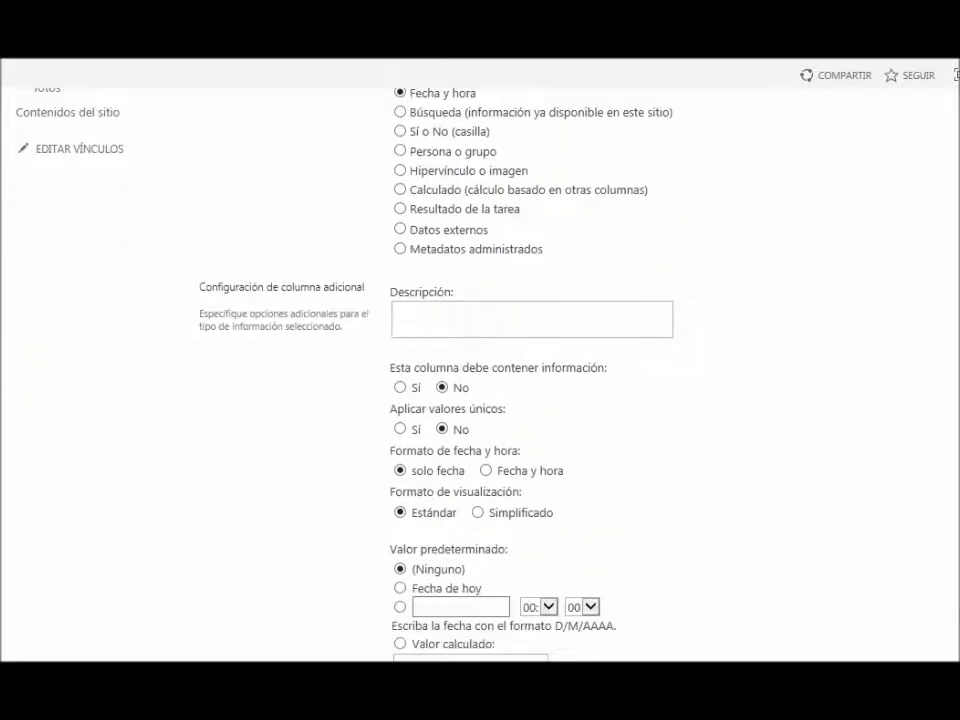
scroll(480, 380, down, 1)
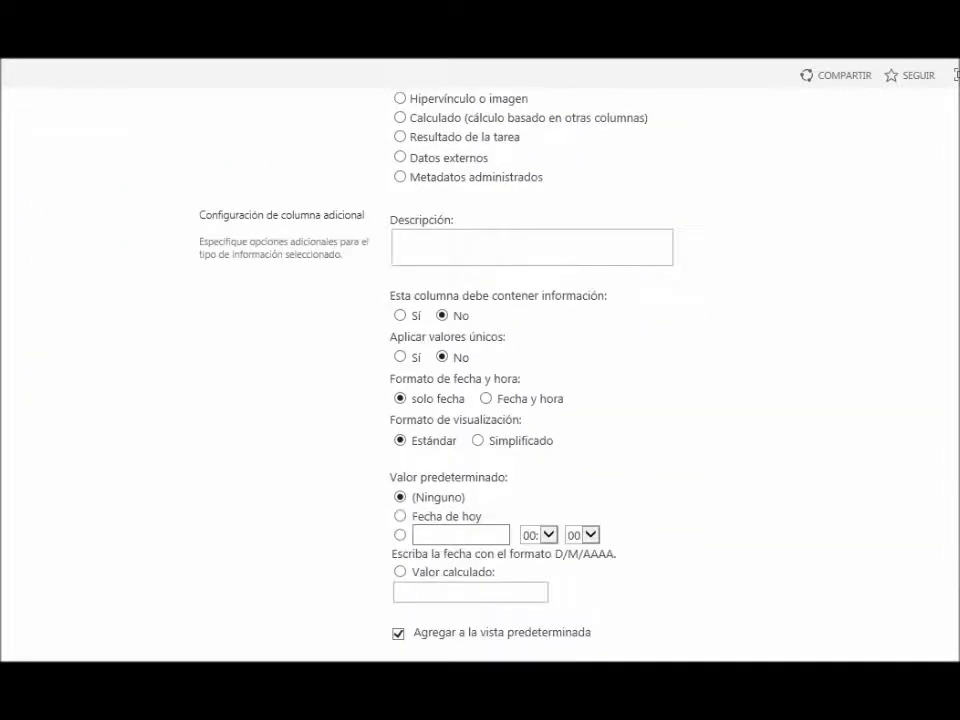
click(401, 317)
scroll(490, 517, down, 1)
scroll(490, 517, down, 1)
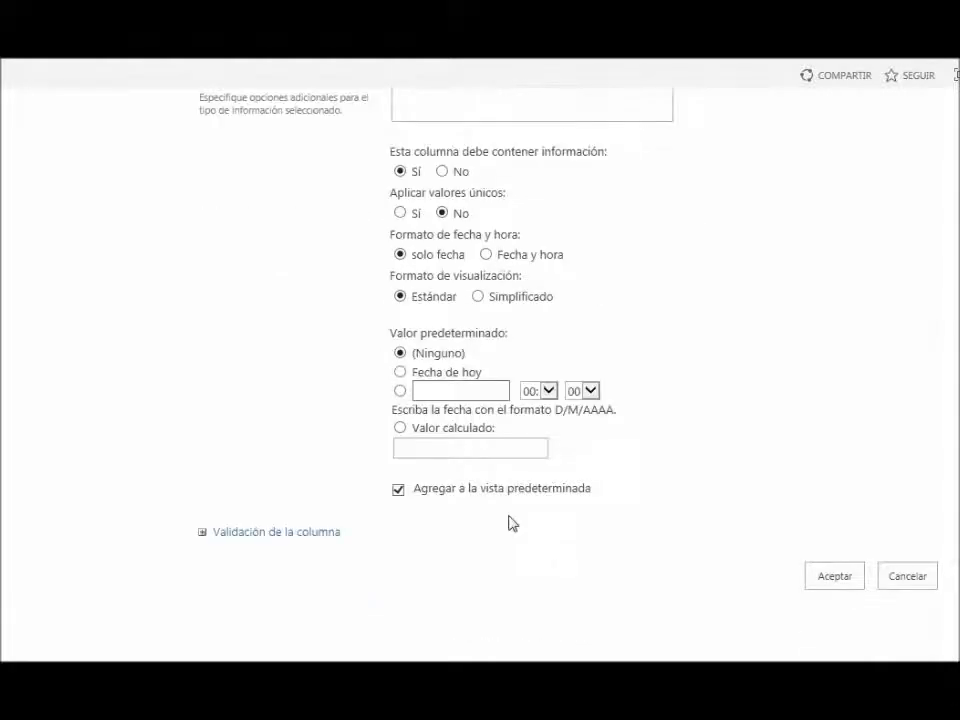
click(829, 582)
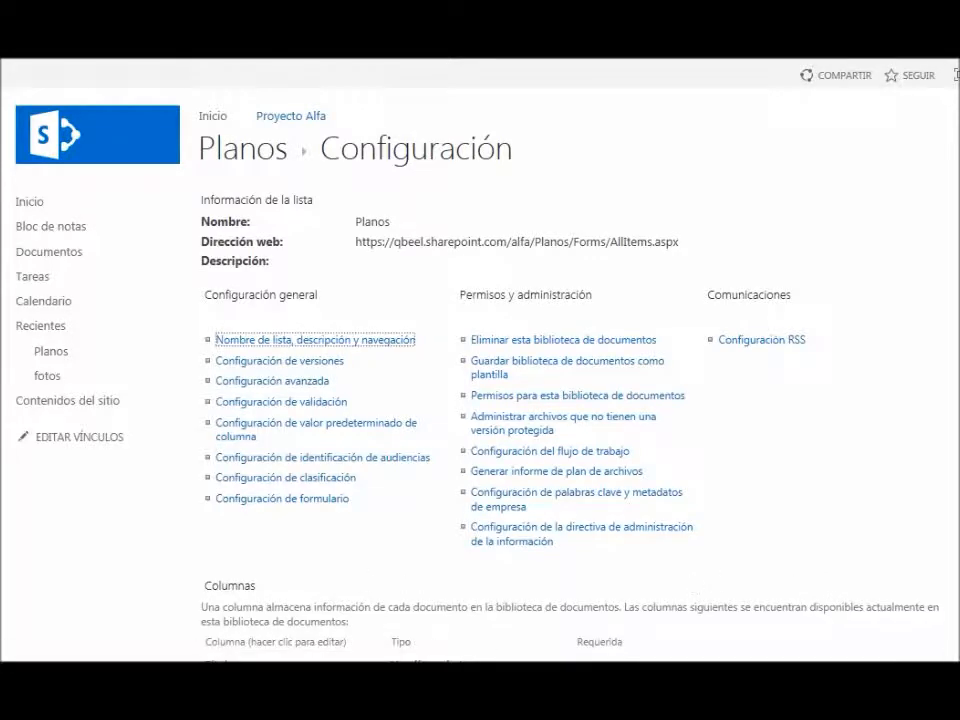
Start a third column for the Planos library named "Area emisora" with the type Elección (menú para elegir)
scroll(375, 484, down, 4)
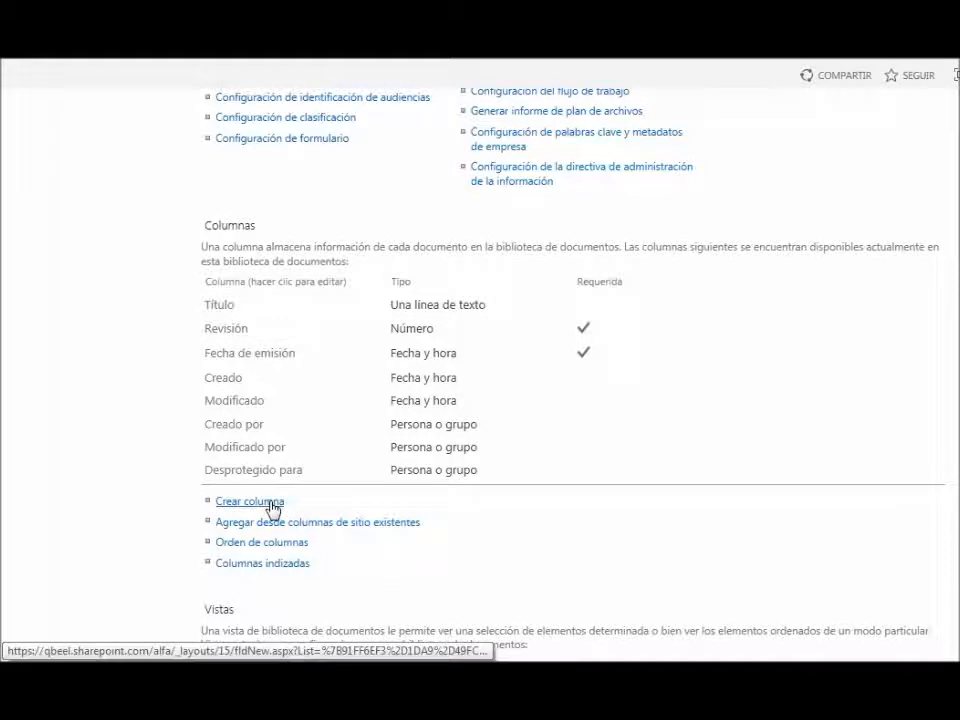
click(272, 505)
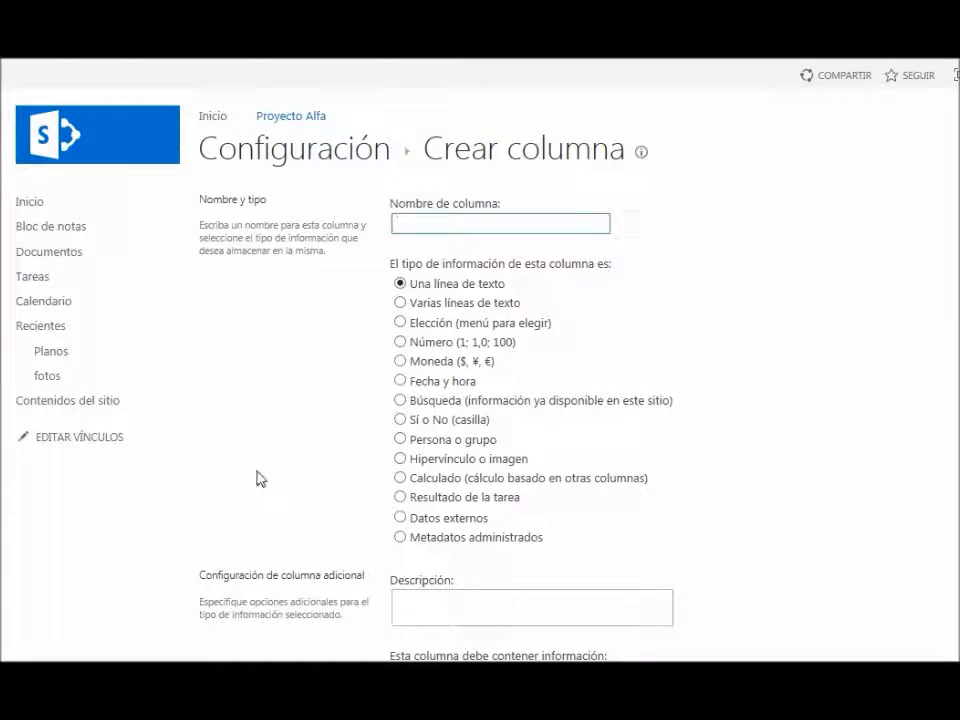
click(399, 323)
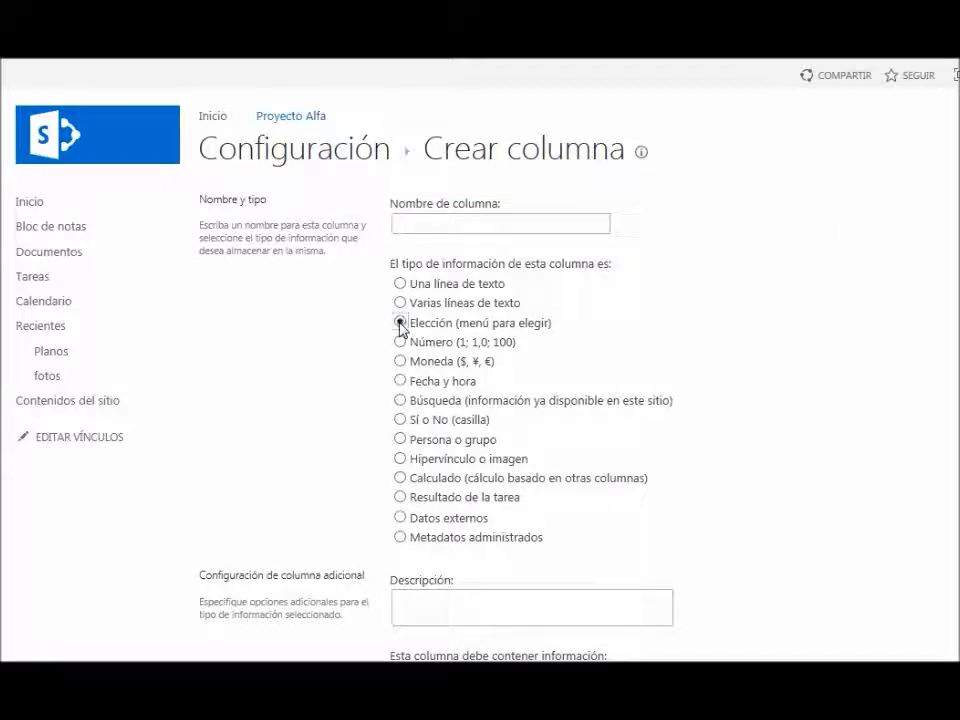
click(486, 223)
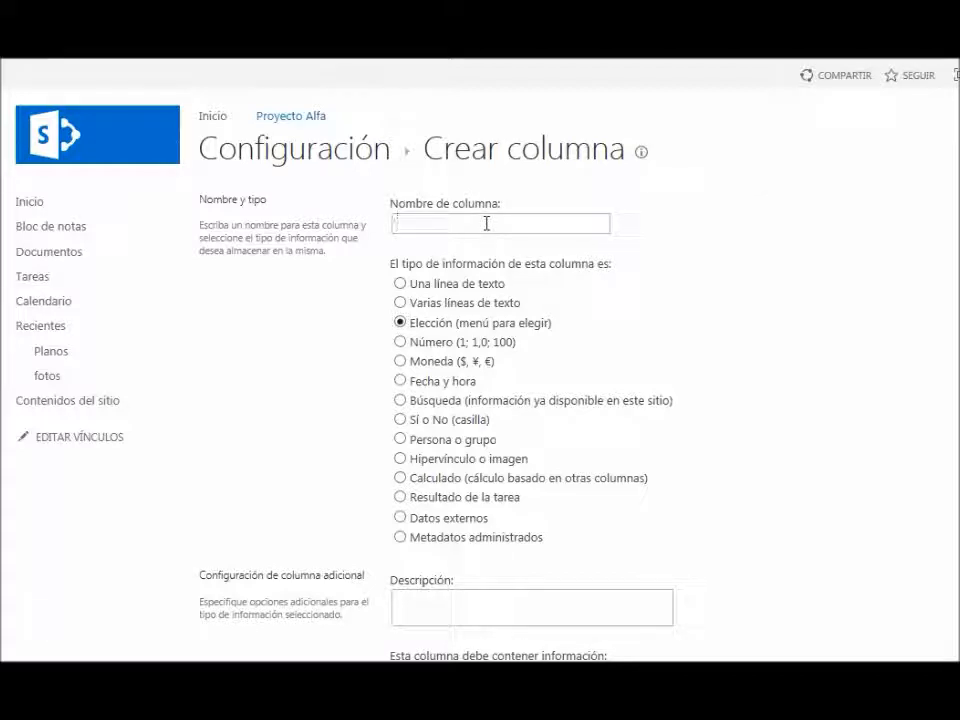
text(Area emisora)
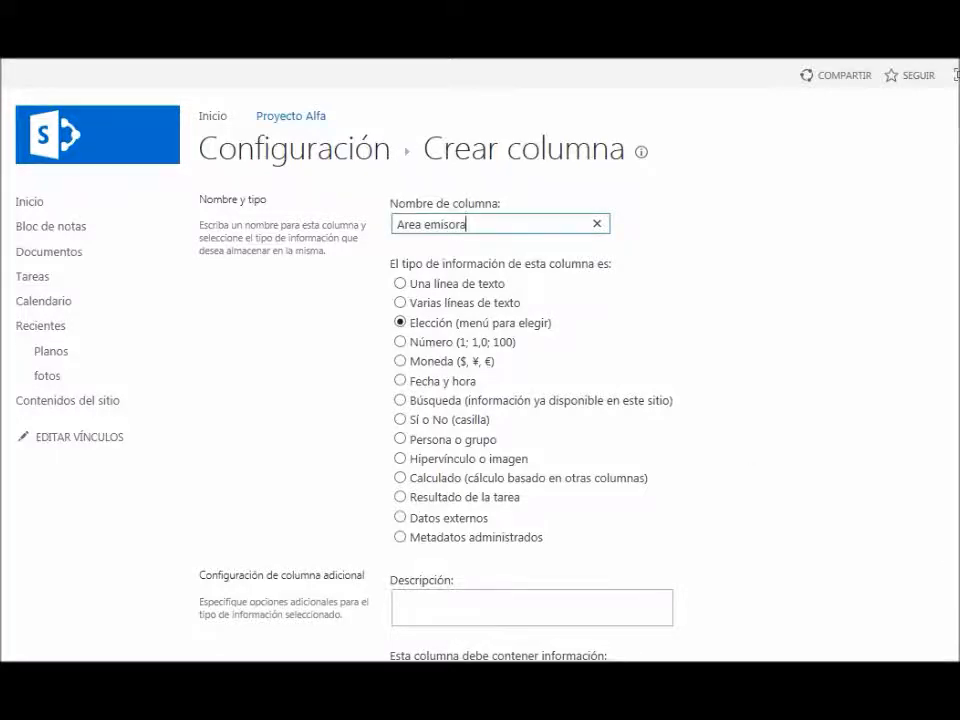
Replace the placeholder choices of the Area emisora column with Civil, Arquitectura, Procesos and Electrica, one per line
scroll(711, 523, down, 5)
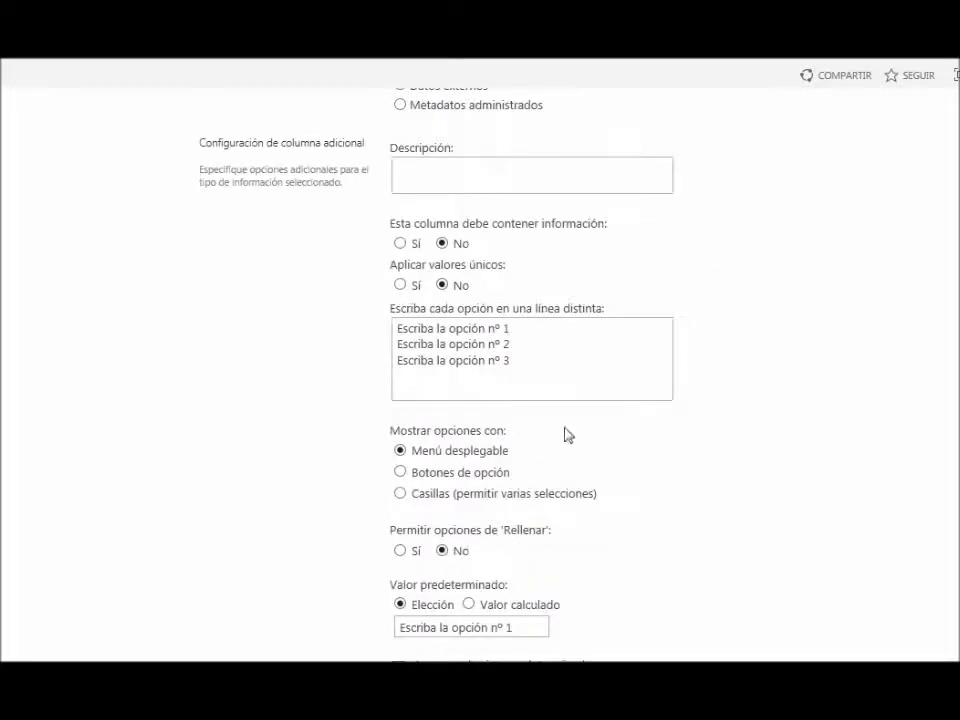
click(525, 369)
key(shift+Home)
key(shift+Up)
key(shift+Up)
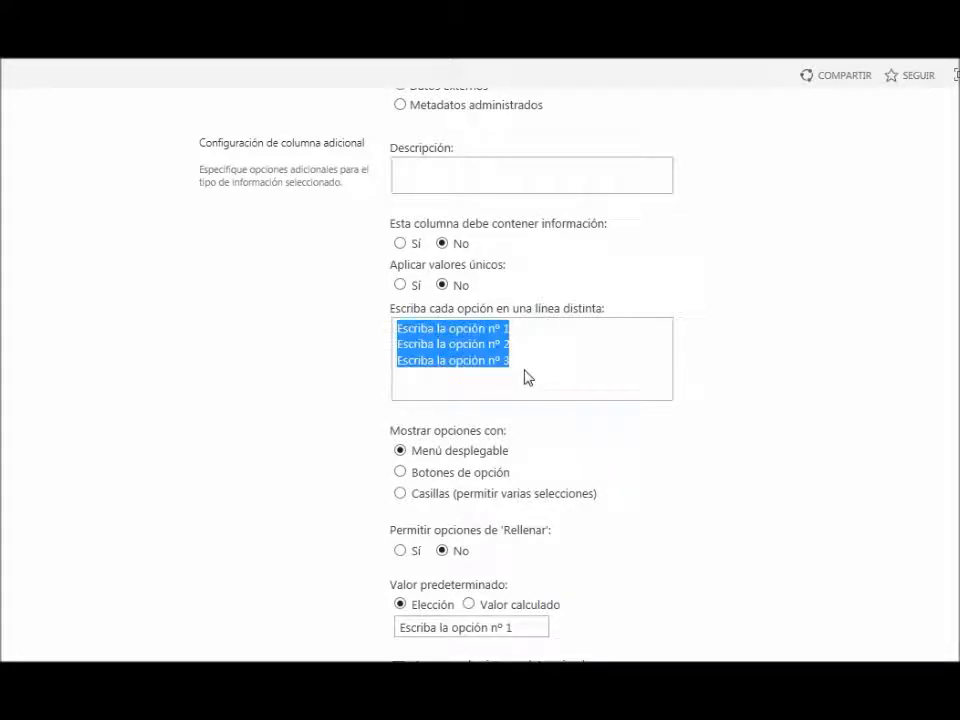
text(C)
text(vil )
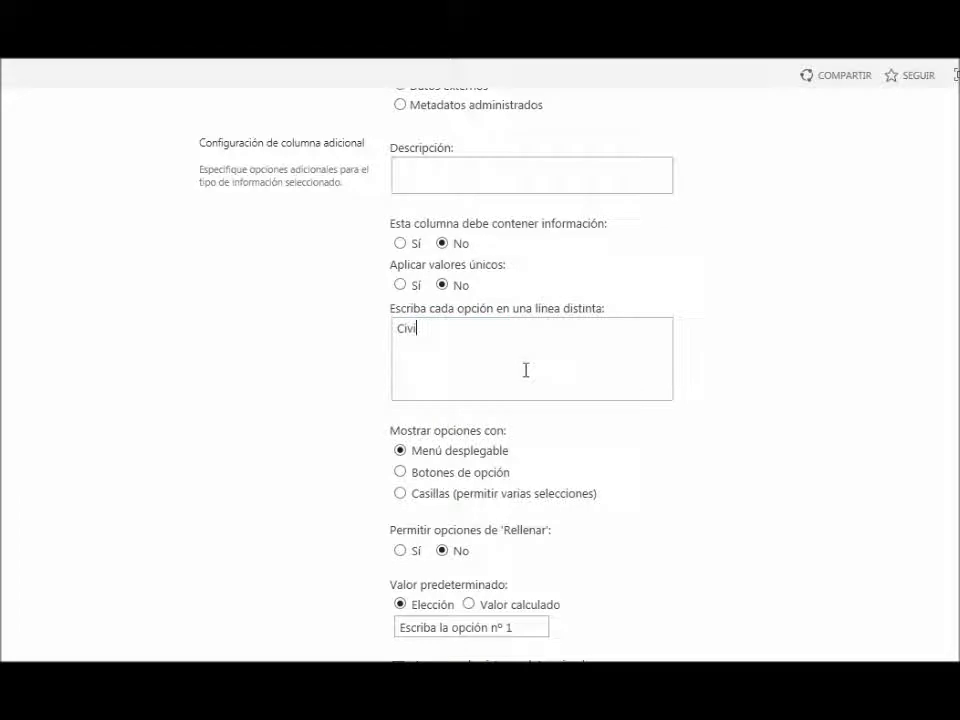
text(Arquitectonica)
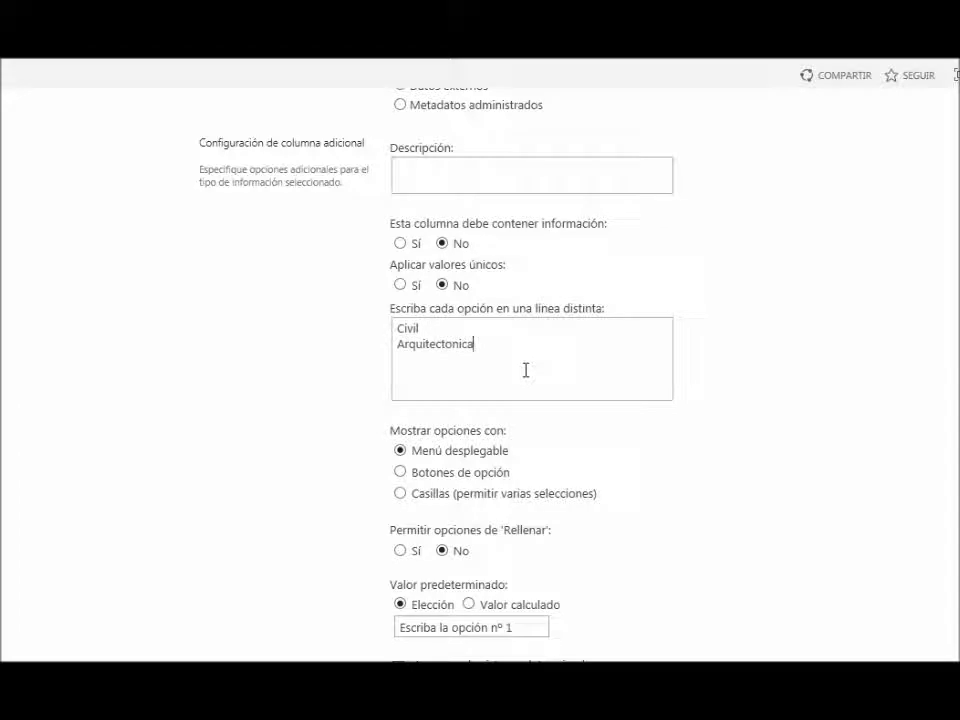
key(BackSpace)
key(BackSpace)
key(BackSpace)
key(BackSpace)
key(BackSpace)
text(ura)
key(Return)
text(Procesos)
key(Return)
text(Ee)
text(lectrica)
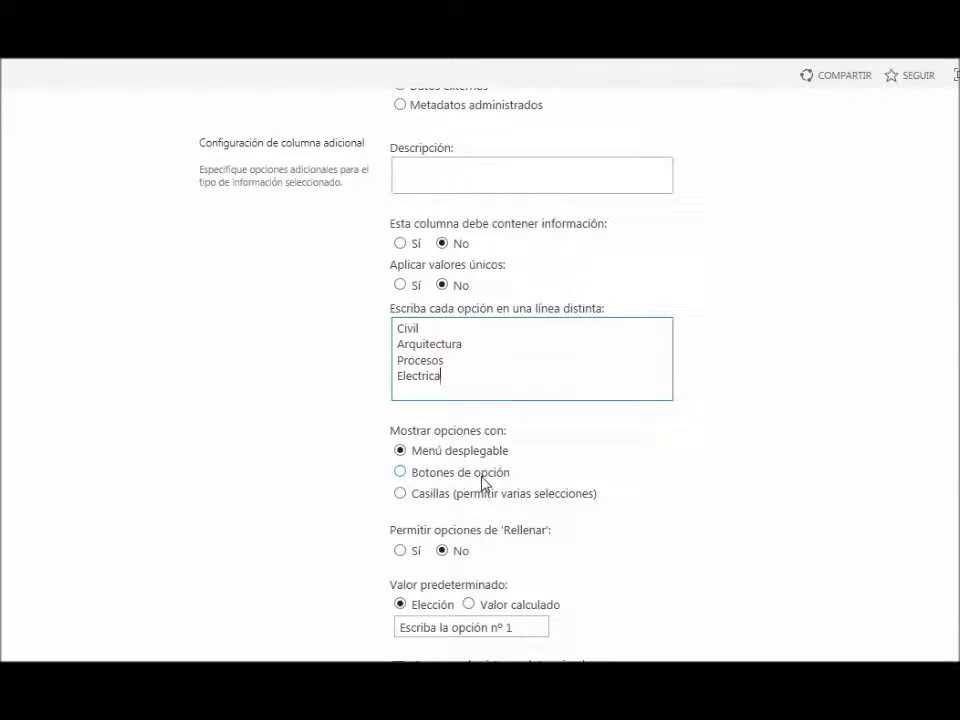
Display the Area emisora choices as Botones de opción and save the column
click(399, 473)
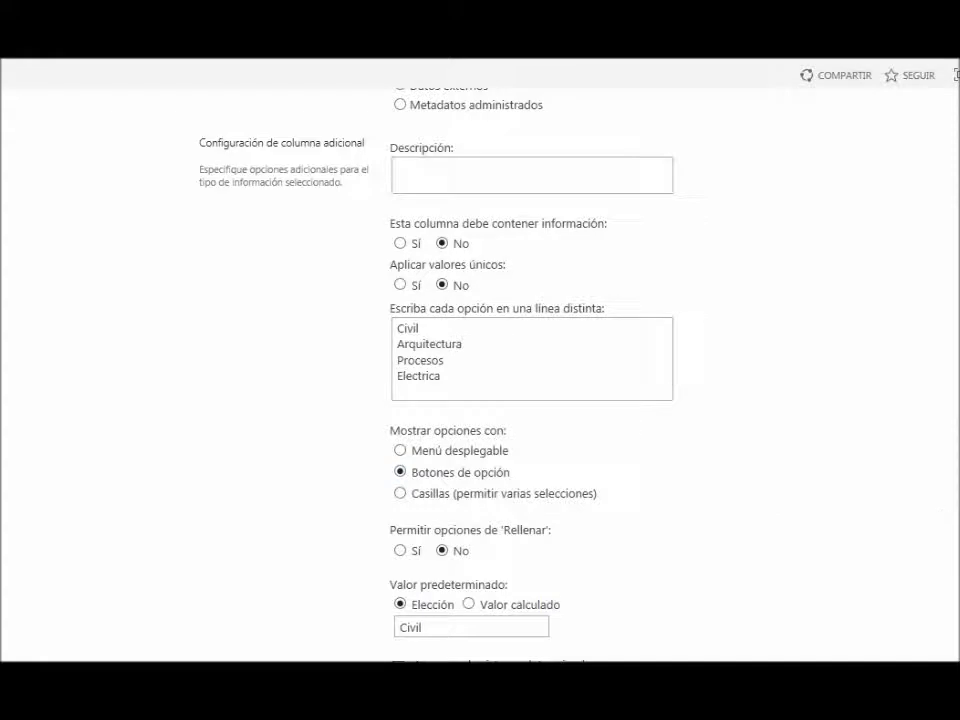
scroll(732, 399, down, 3)
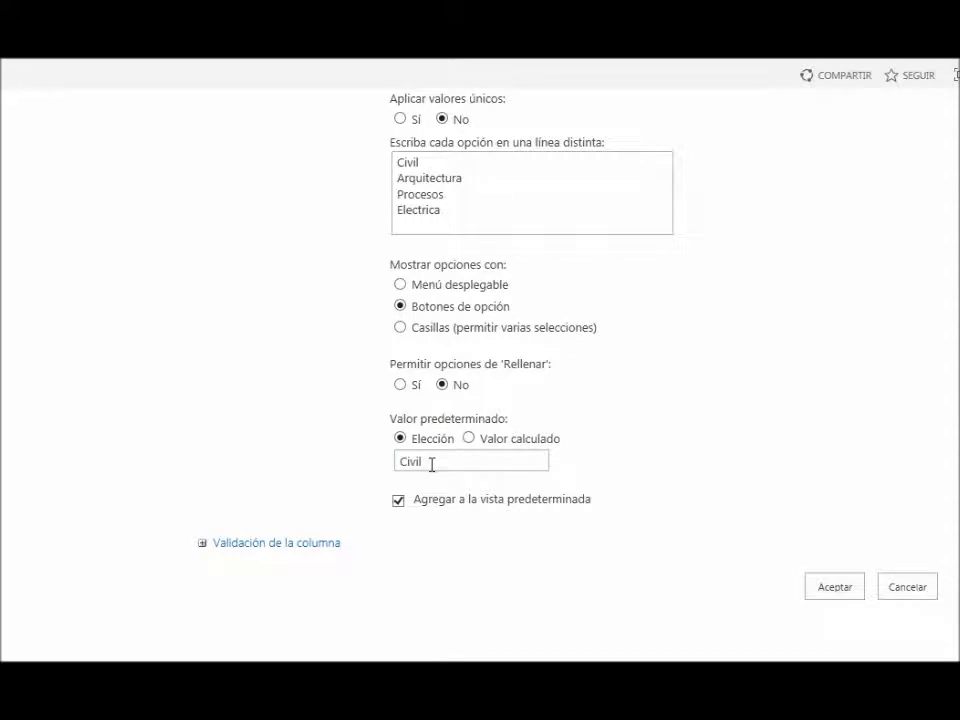
click(831, 588)
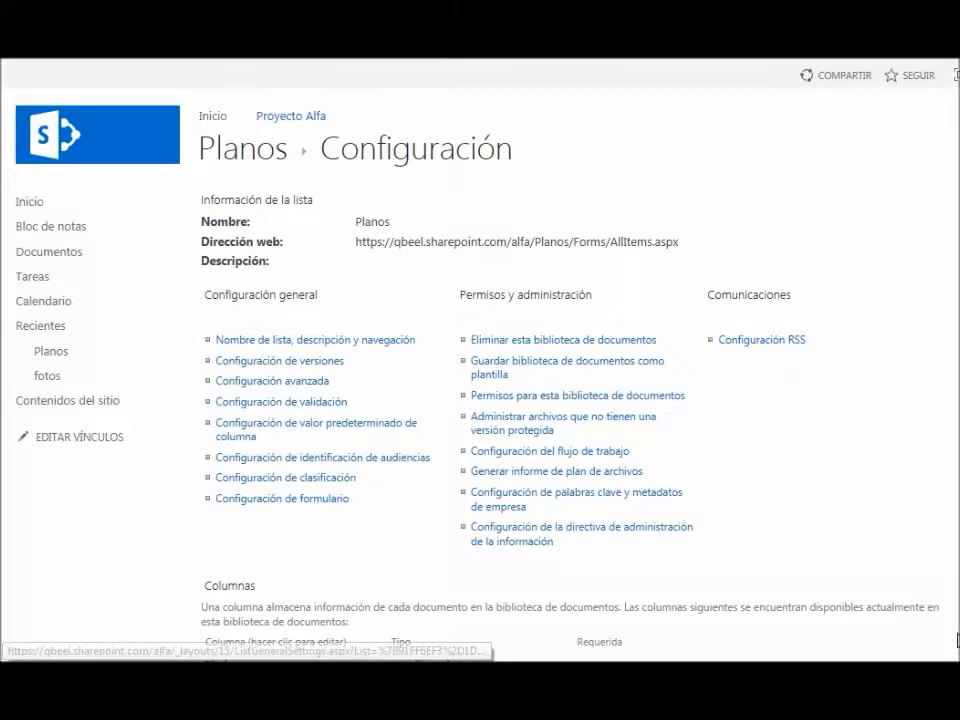
Rename the Título column of the Planos library as Código and save it
scroll(953, 638, down, 1)
scroll(909, 594, down, 3)
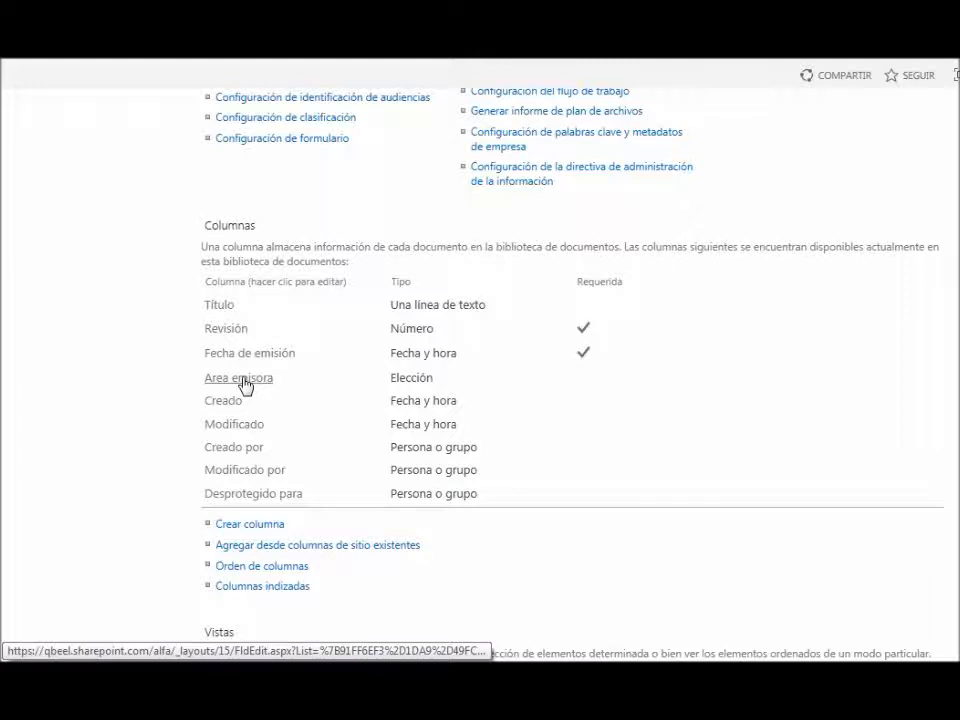
click(220, 306)
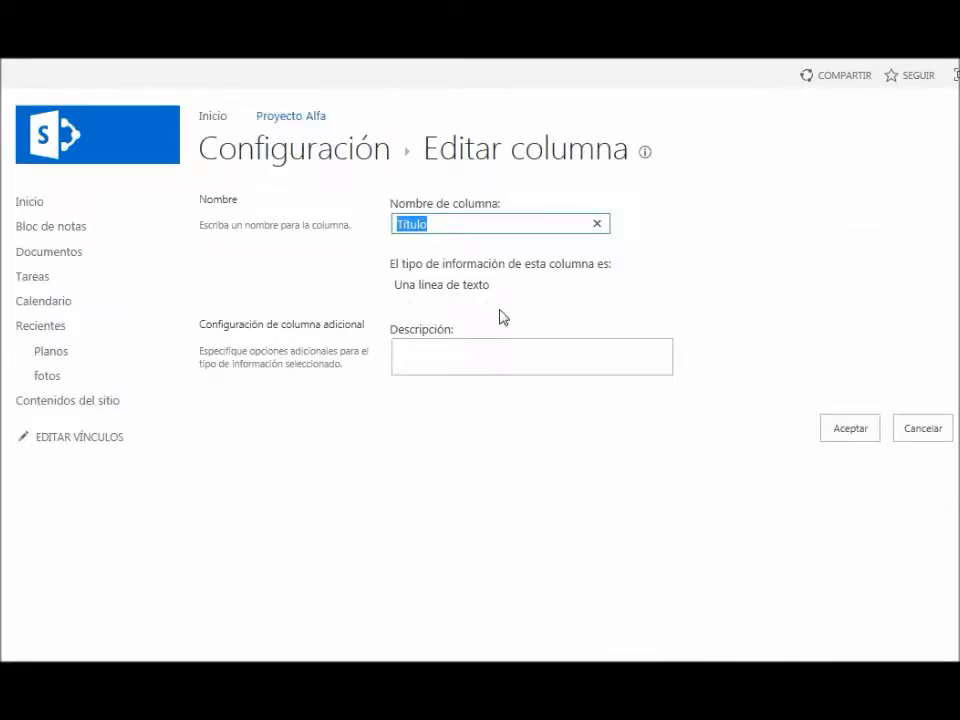
text(Código)
click(855, 434)
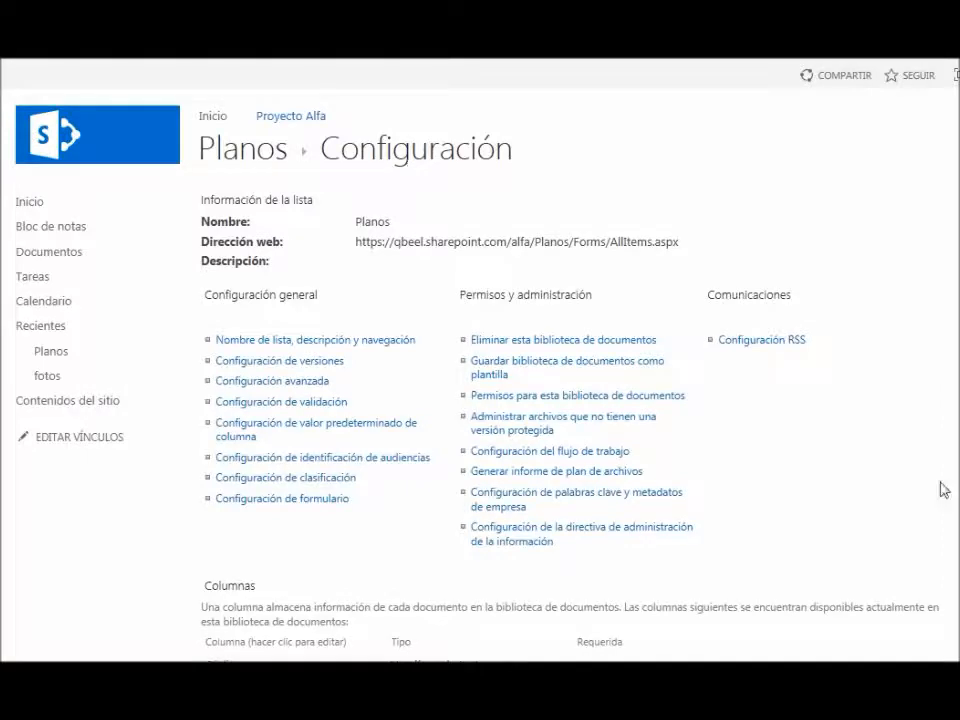
Check the column list in the Planos settings and return to the library's document view
scroll(315, 340, down, 5)
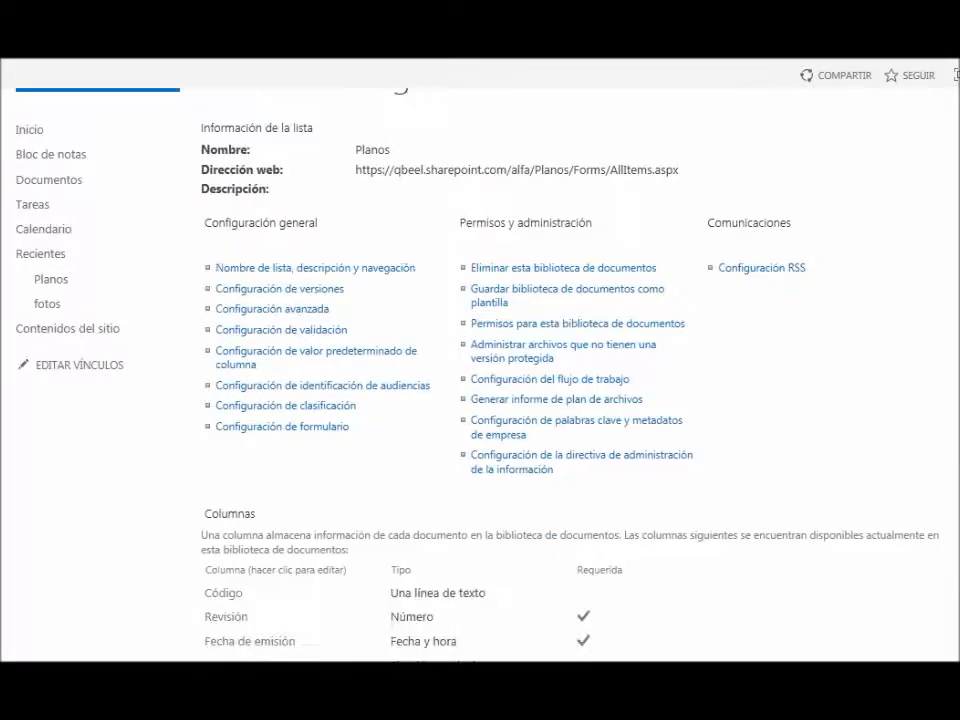
scroll(553, 347, down, 1)
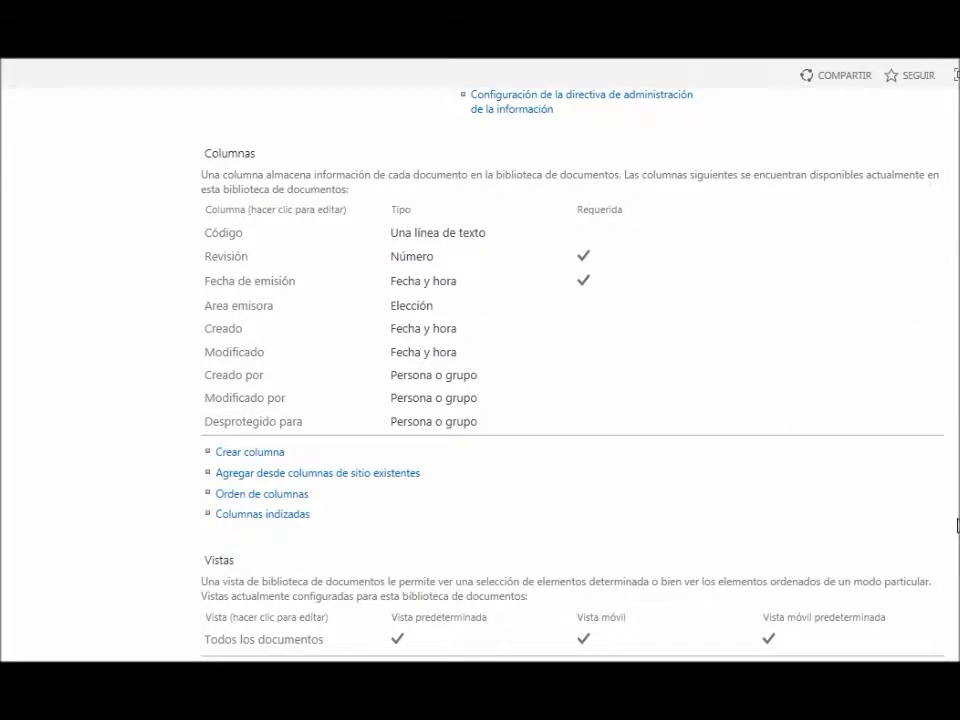
scroll(480, 370, up, 5)
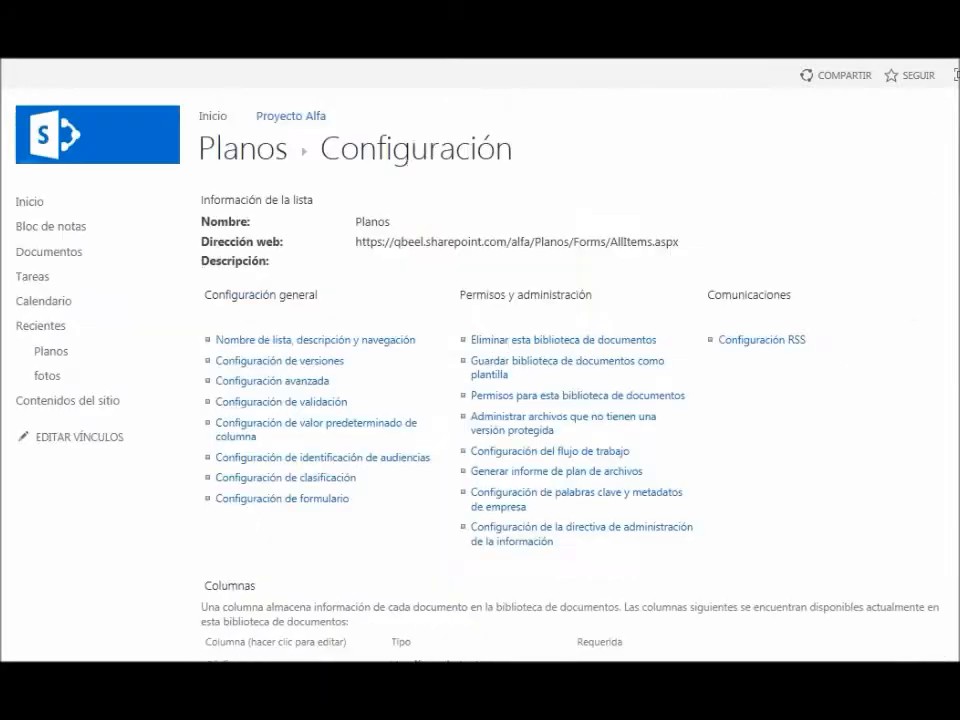
click(241, 150)
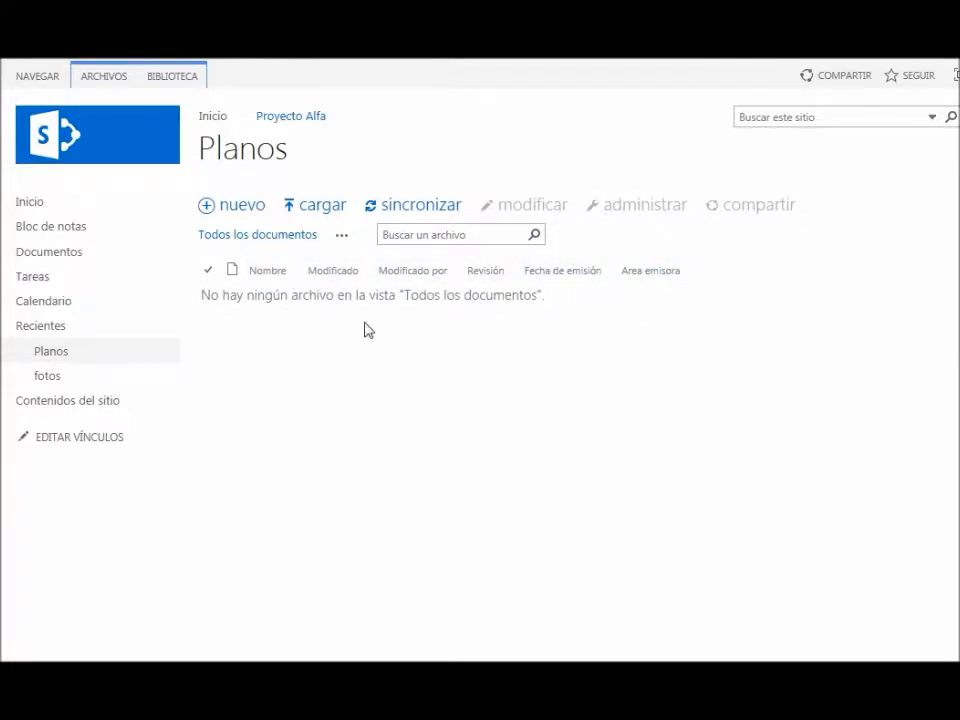
Upload the file prueba.mpp from the computer's Documentos library to the Planos library
click(320, 213)
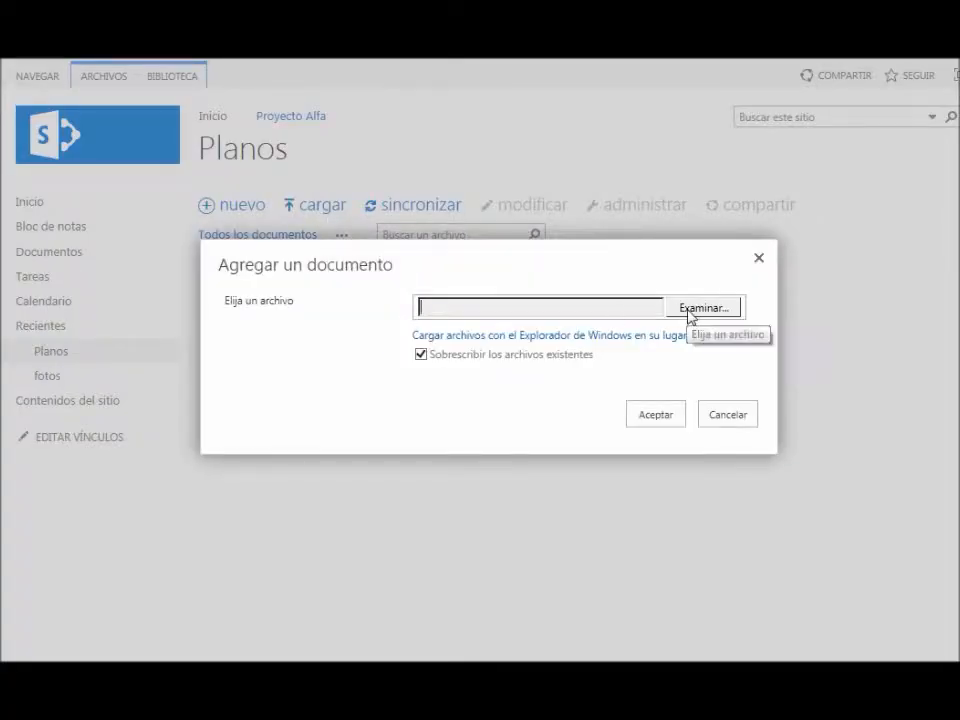
click(688, 312)
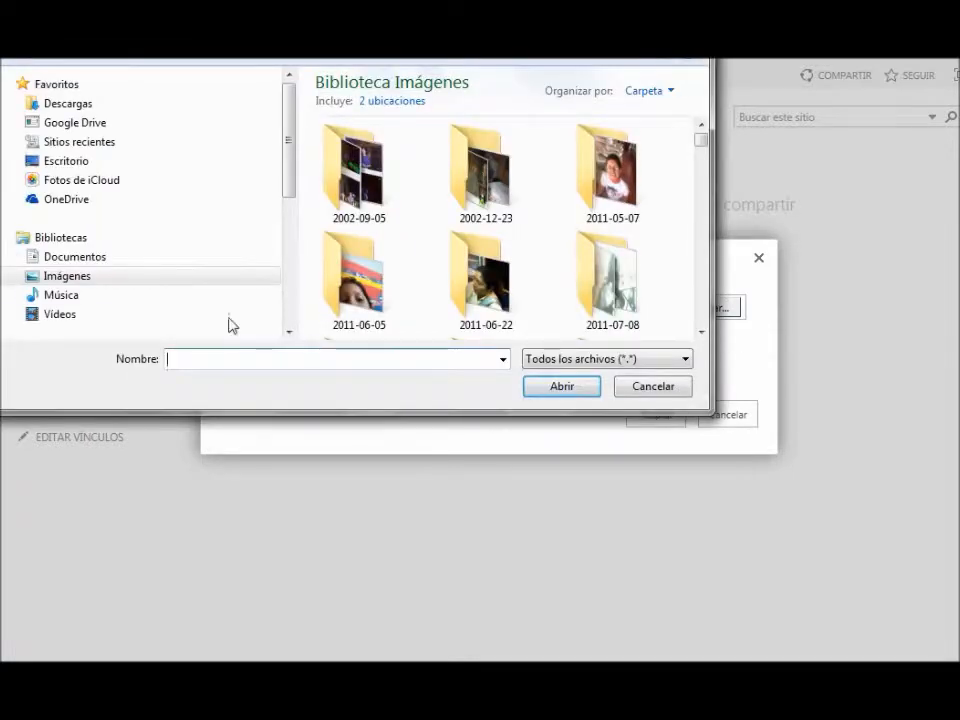
click(99, 266)
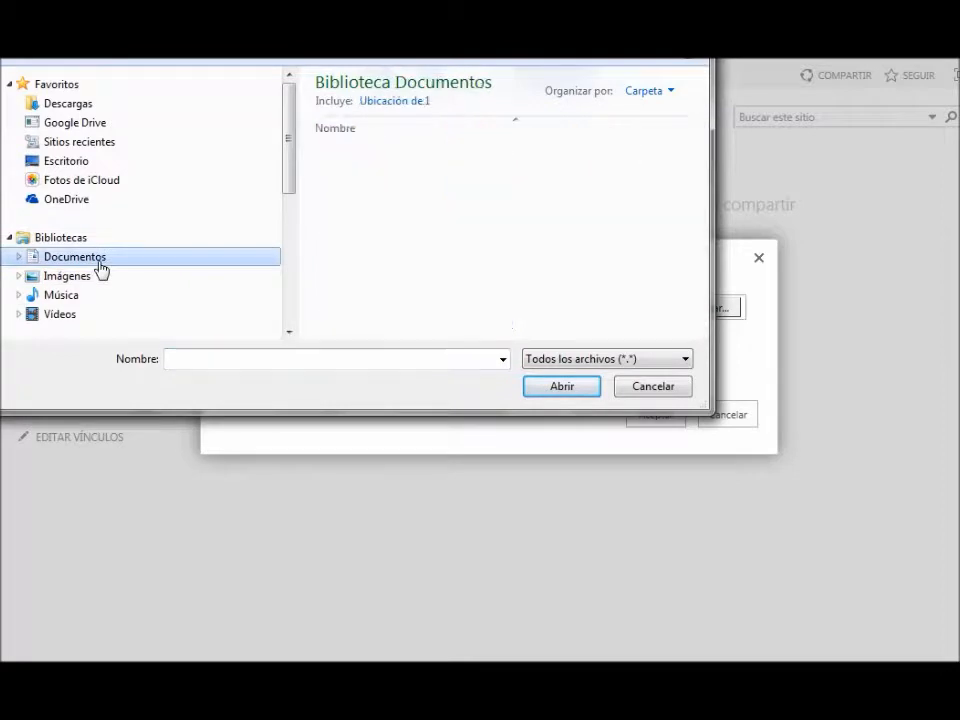
click(703, 296)
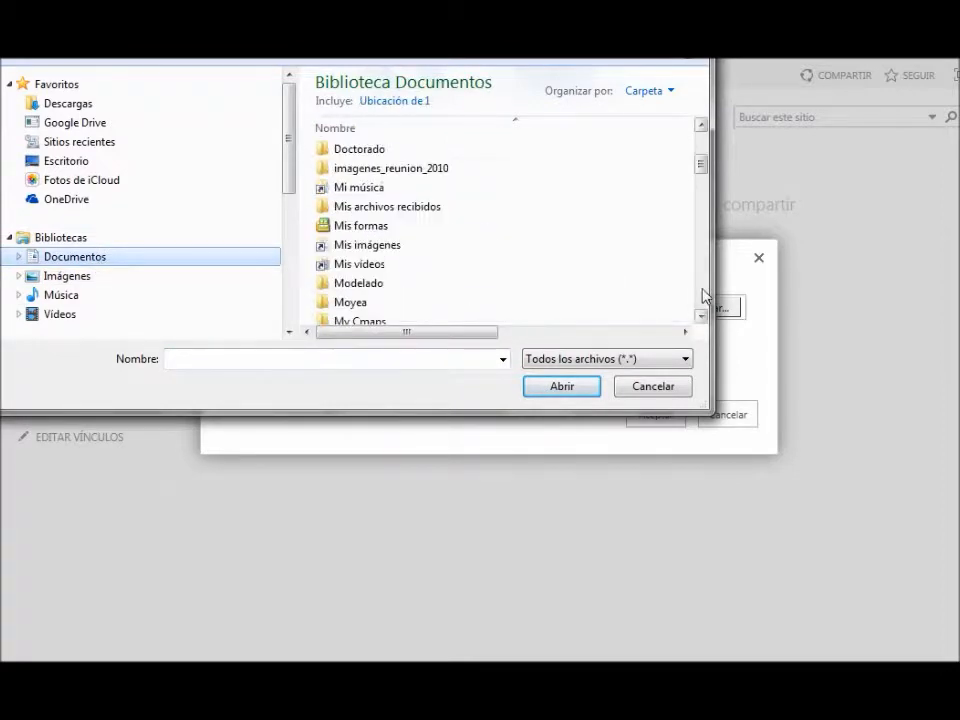
click(702, 295)
click(702, 295)
click(702, 295)
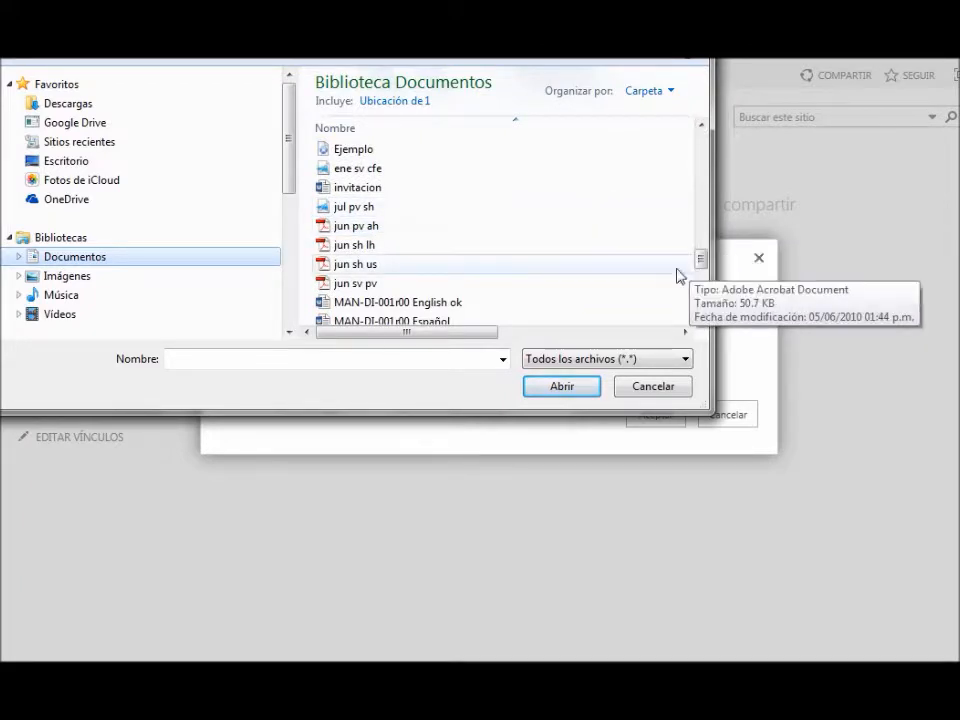
click(702, 317)
click(702, 317)
click(702, 317)
click(702, 317)
click(702, 317)
click(702, 317)
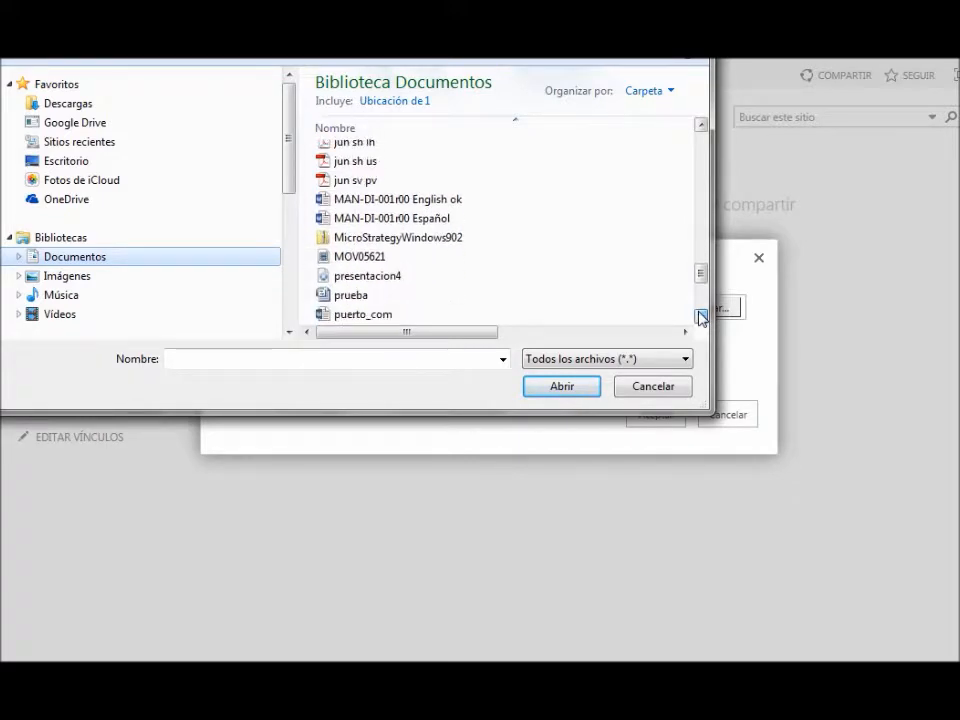
click(702, 317)
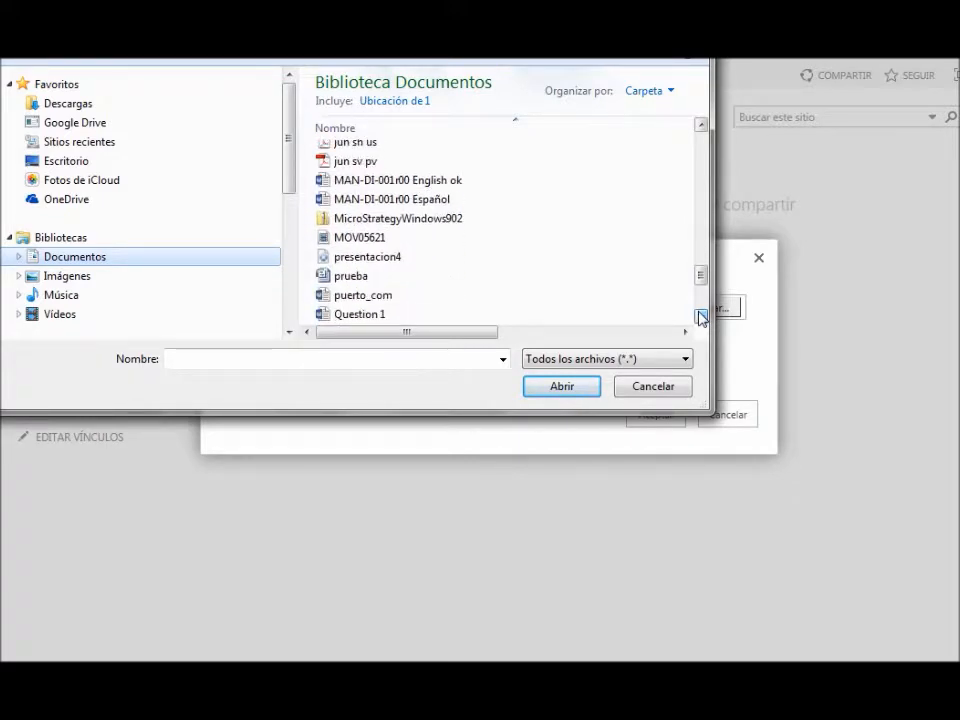
click(364, 278)
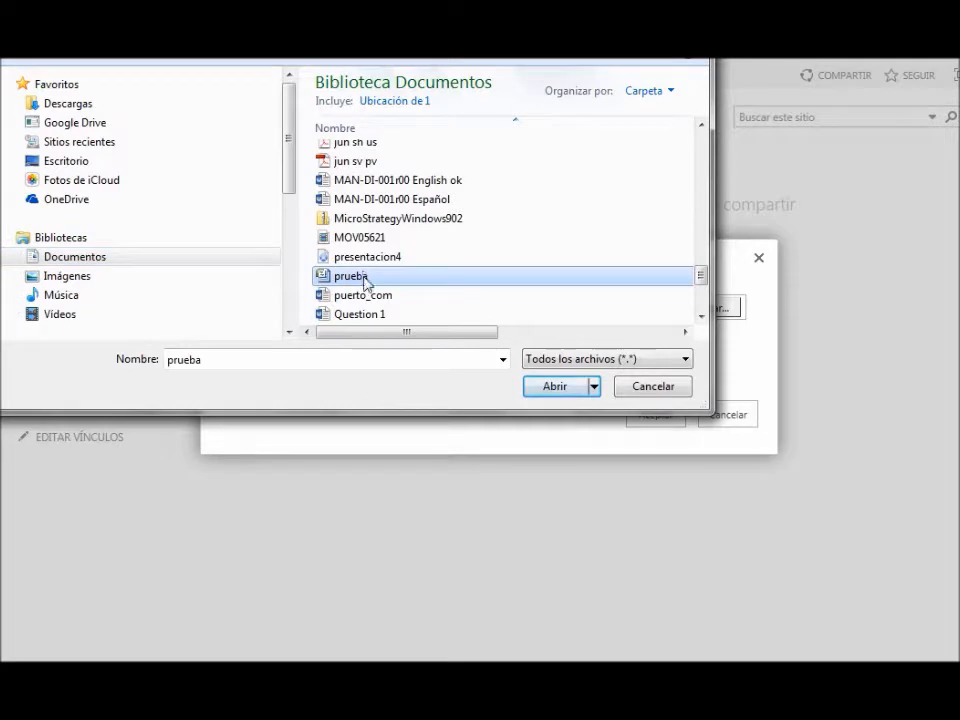
click(556, 388)
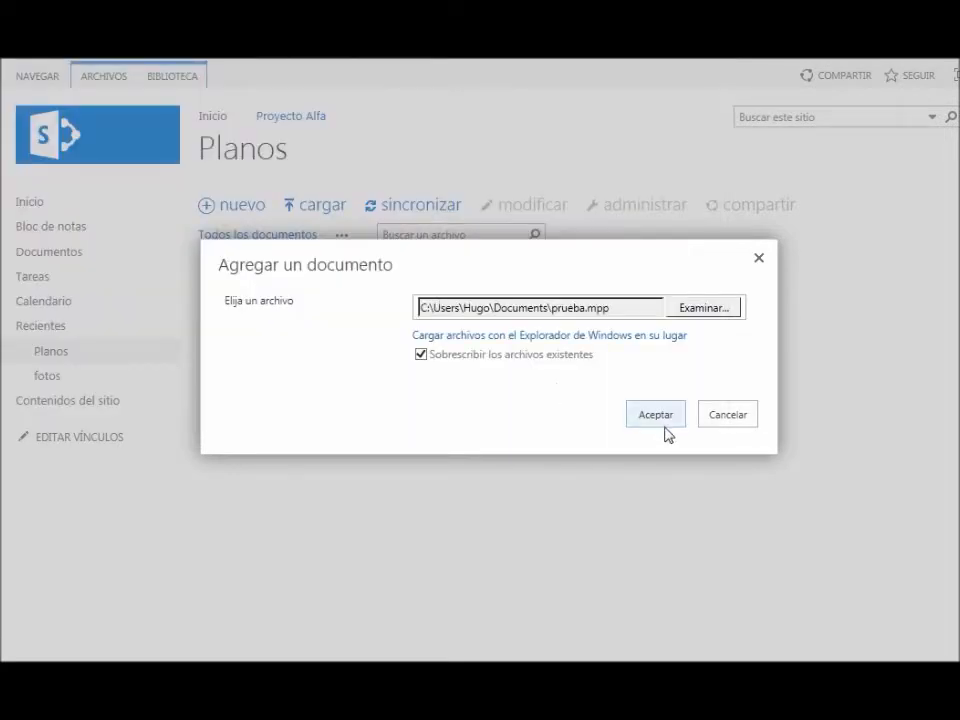
click(658, 418)
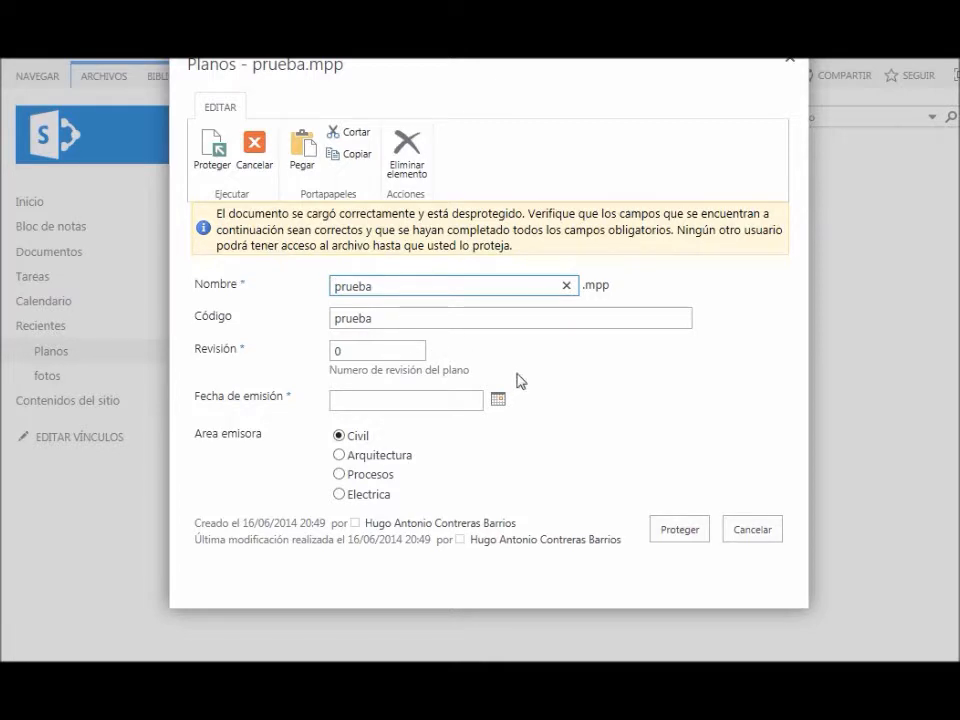
Set the Código of the uploaded prueba document to PR-CI-001
click(398, 324)
key(BackSpace)
key(BackSpace)
key(BackSpace)
key(BackSpace)
key(BackSpace)
key(BackSpace)
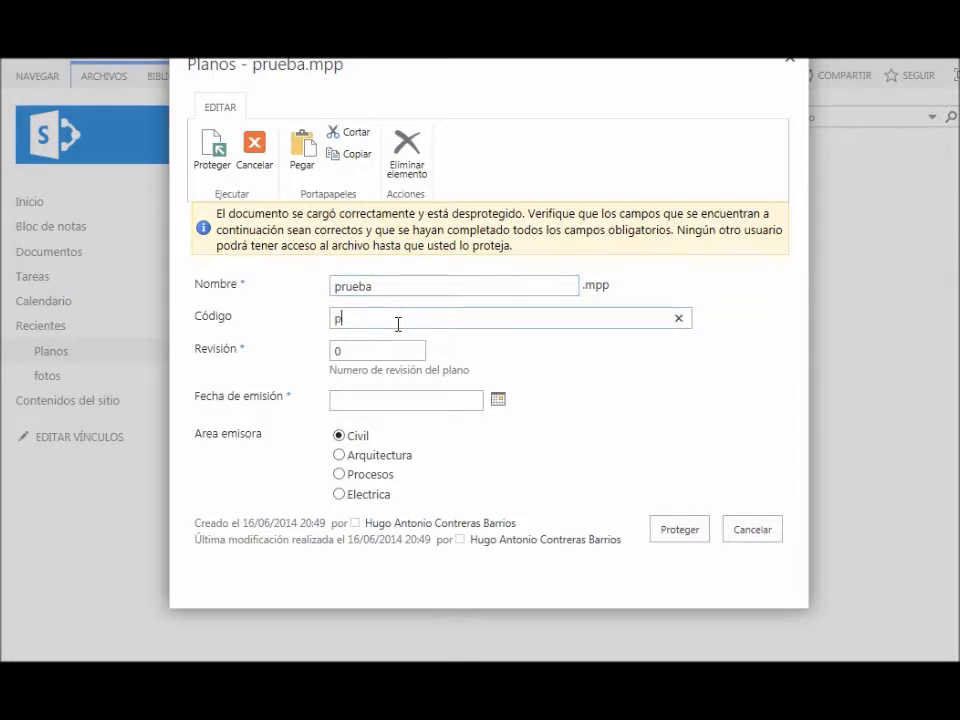
text(PR-CI-001)
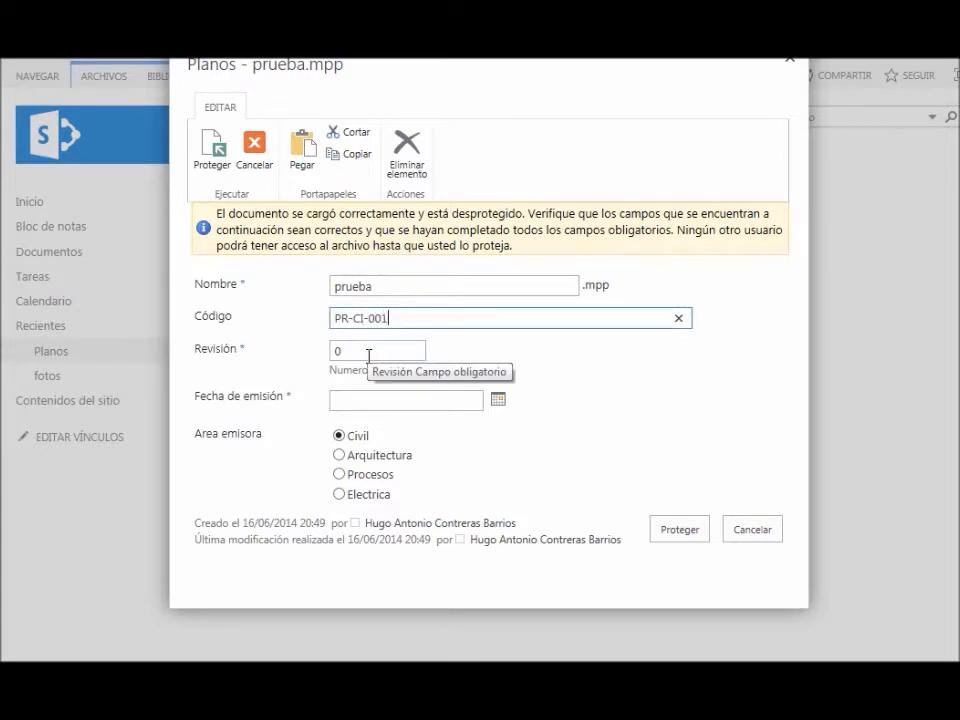
Set the document's Fecha de emisión to 26/05/2014 and check the document in
click(369, 400)
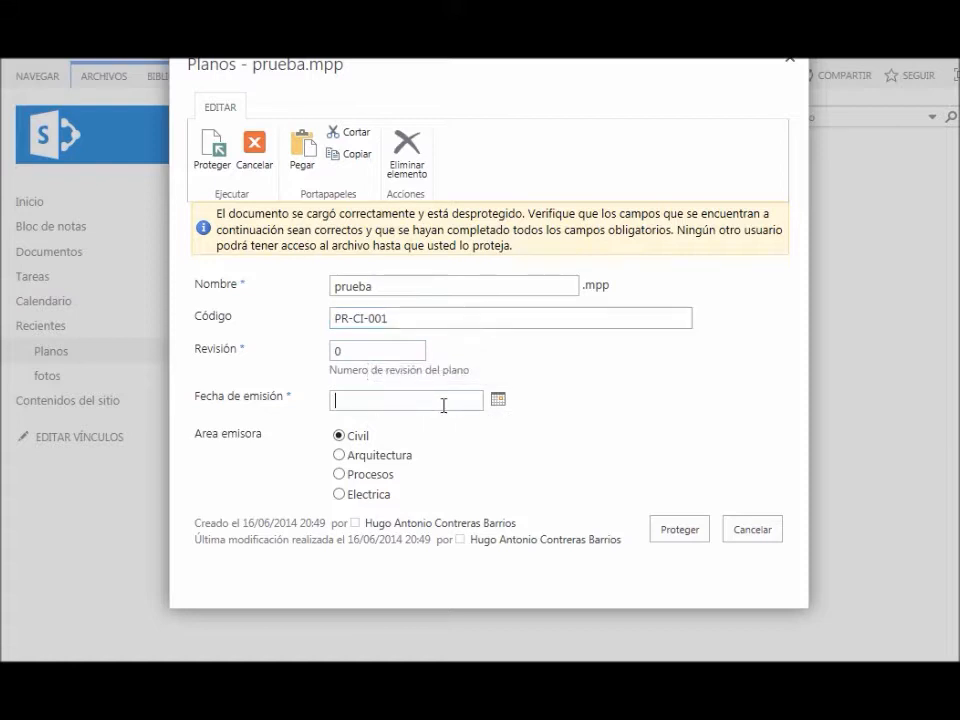
click(500, 403)
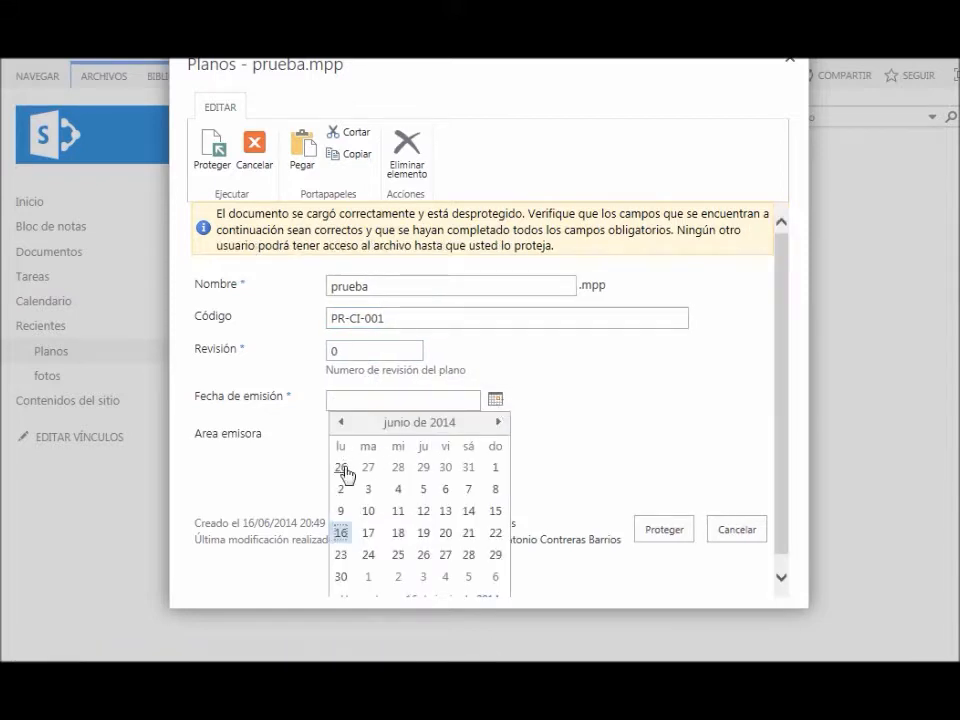
click(344, 471)
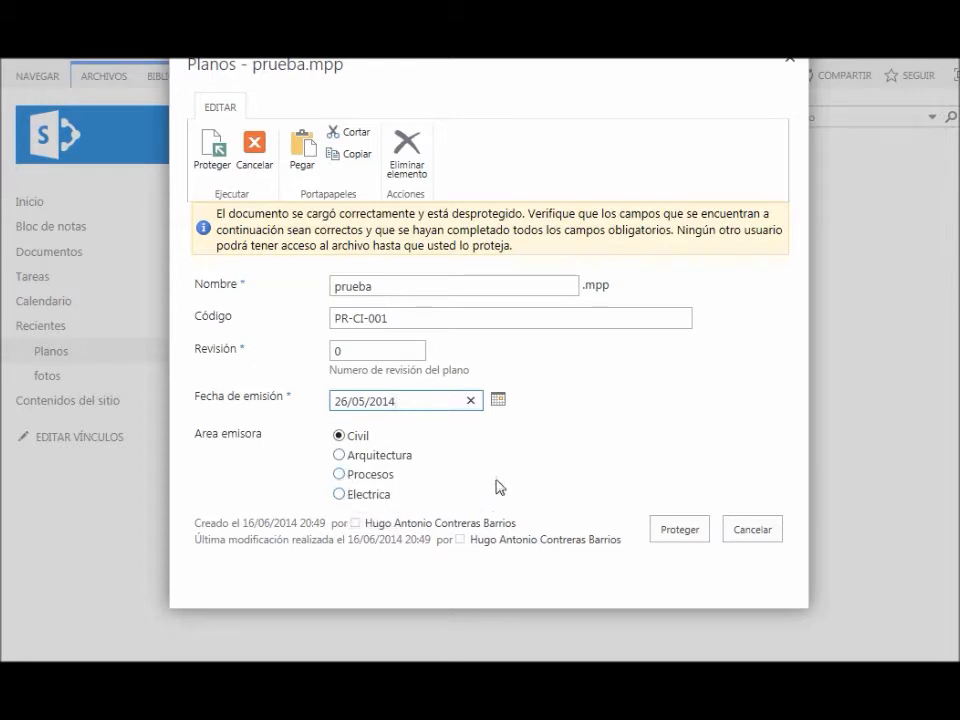
click(677, 531)
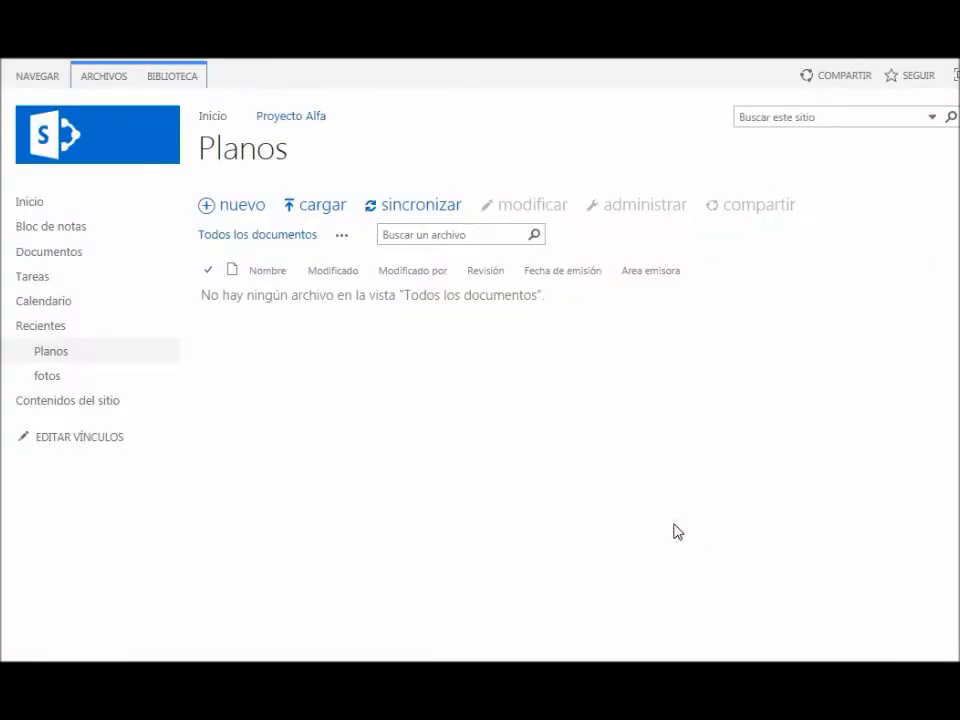